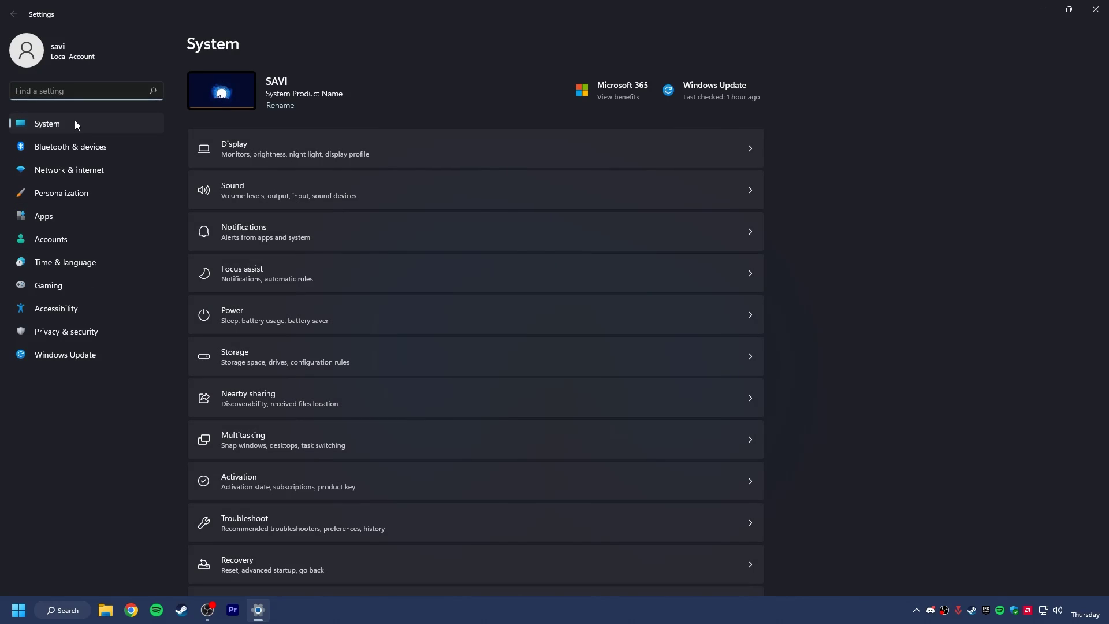
- In the System display settings, make sure the scale is set to 100% (Recommended)
click(63, 123)
click(265, 149)
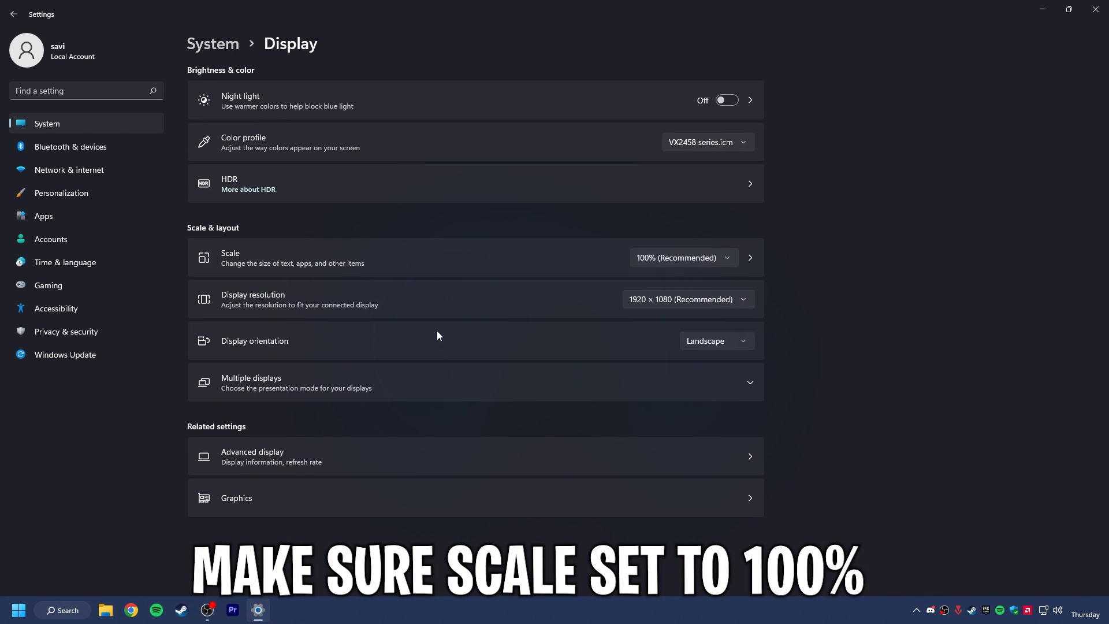
click(683, 259)
click(673, 260)
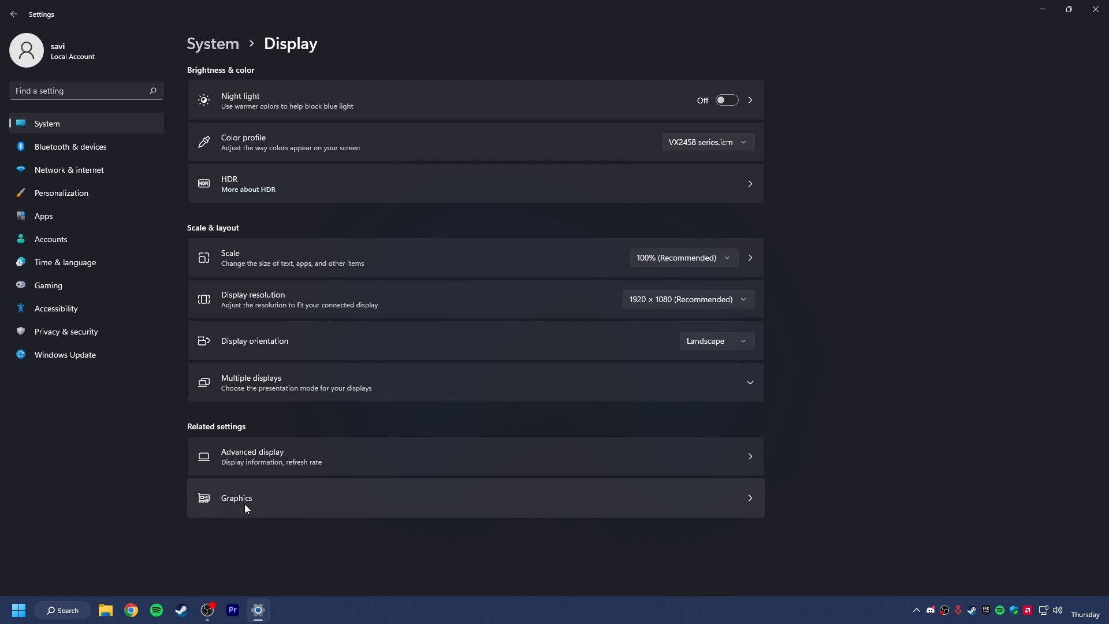
- Check in the default graphics settings that variable refresh rate is on, and return to the Graphics page
click(260, 498)
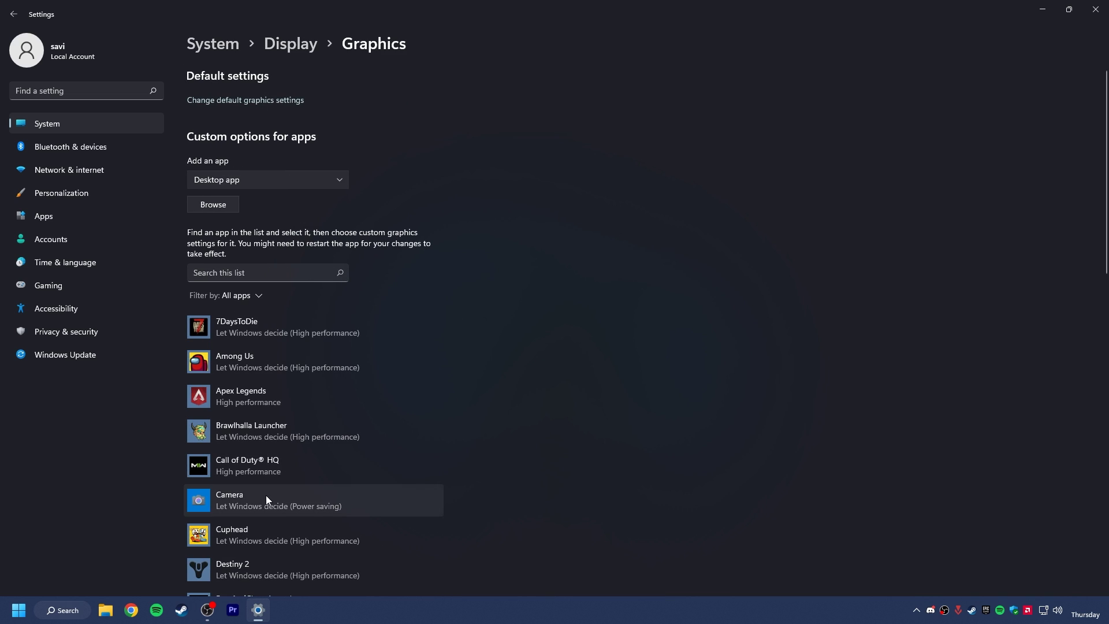
click(232, 101)
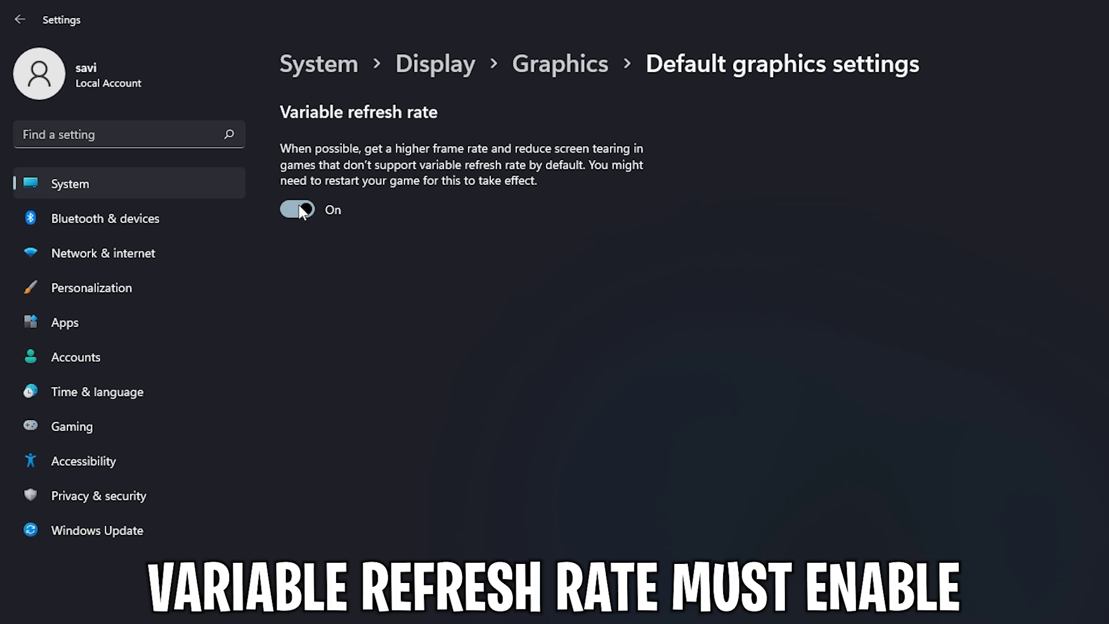
click(584, 69)
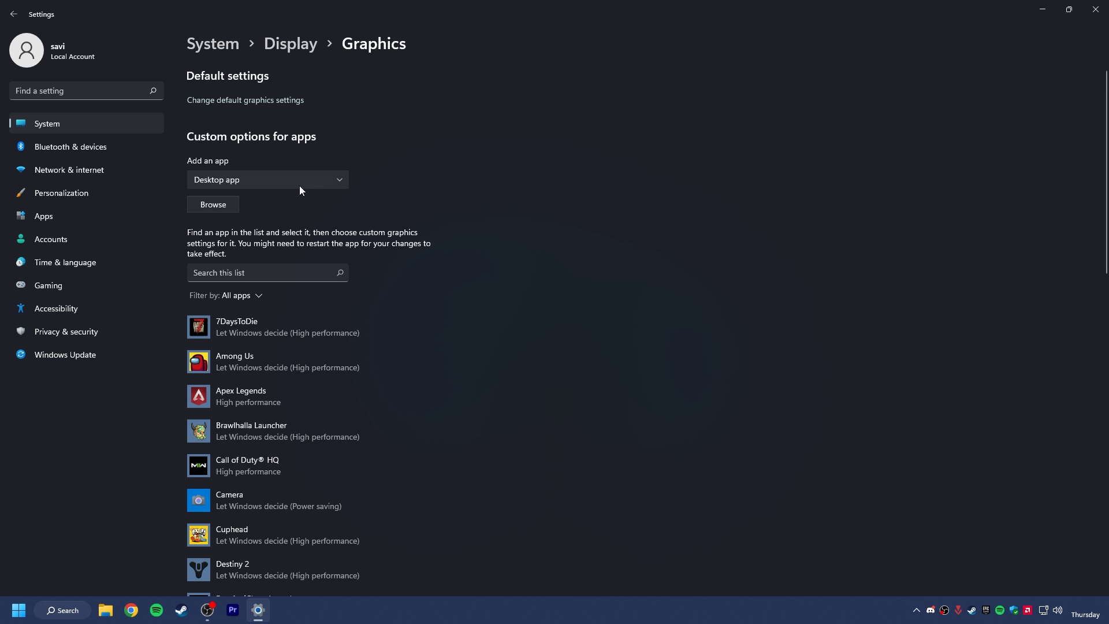
- Add the FiveM application from the user's AppData\Local\FiveM folder on drive C to the apps with custom graphics options
click(211, 204)
scroll(68, 185, up, 2)
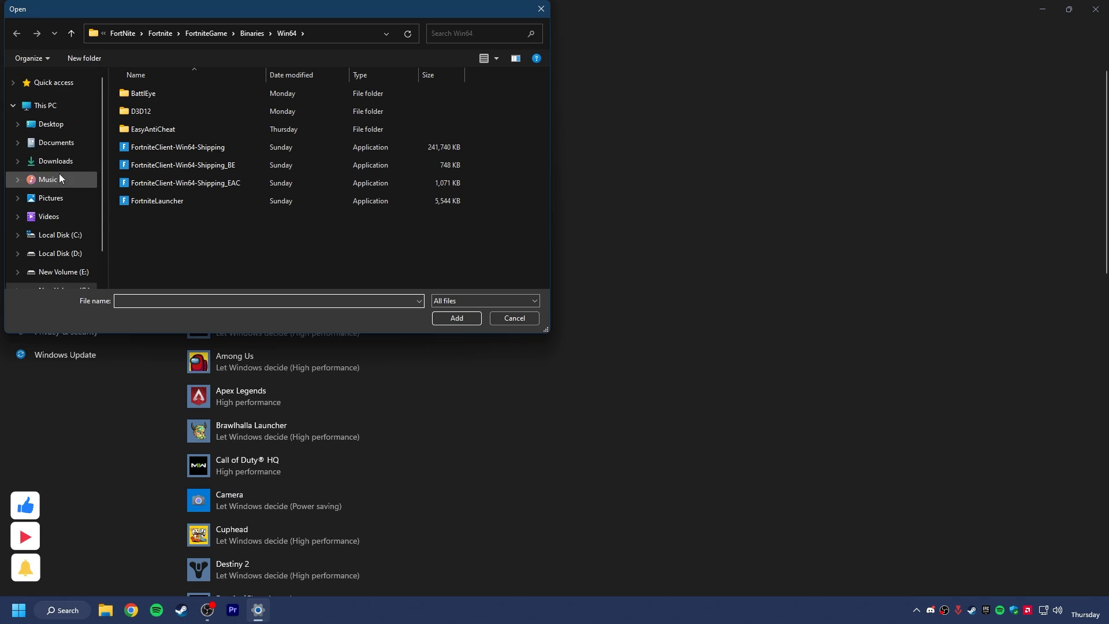
click(52, 105)
double_click(146, 208)
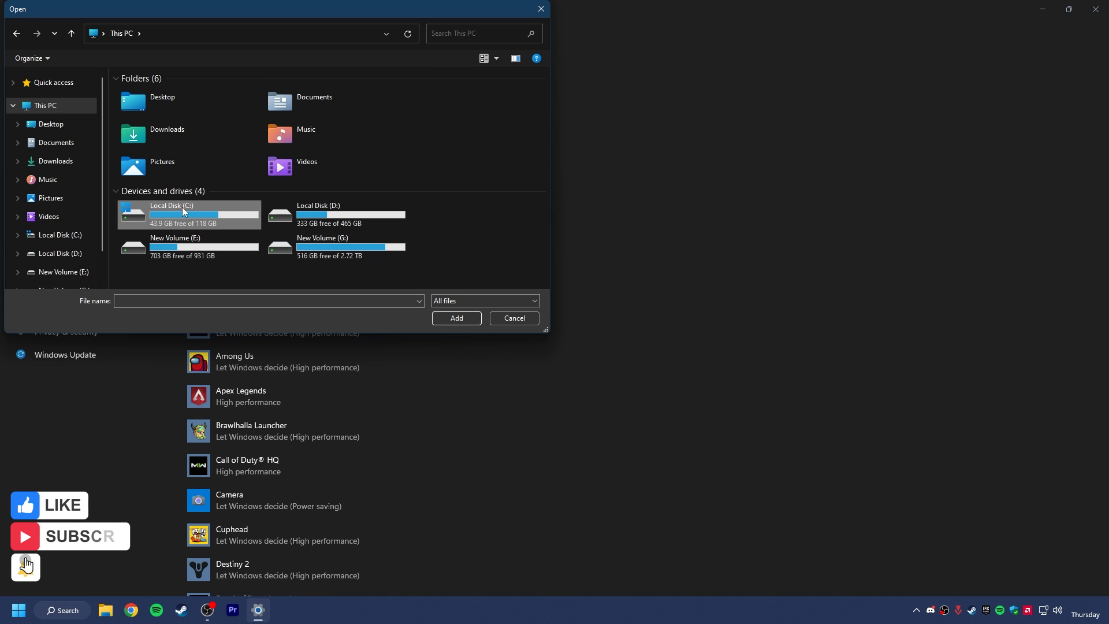
double_click(155, 182)
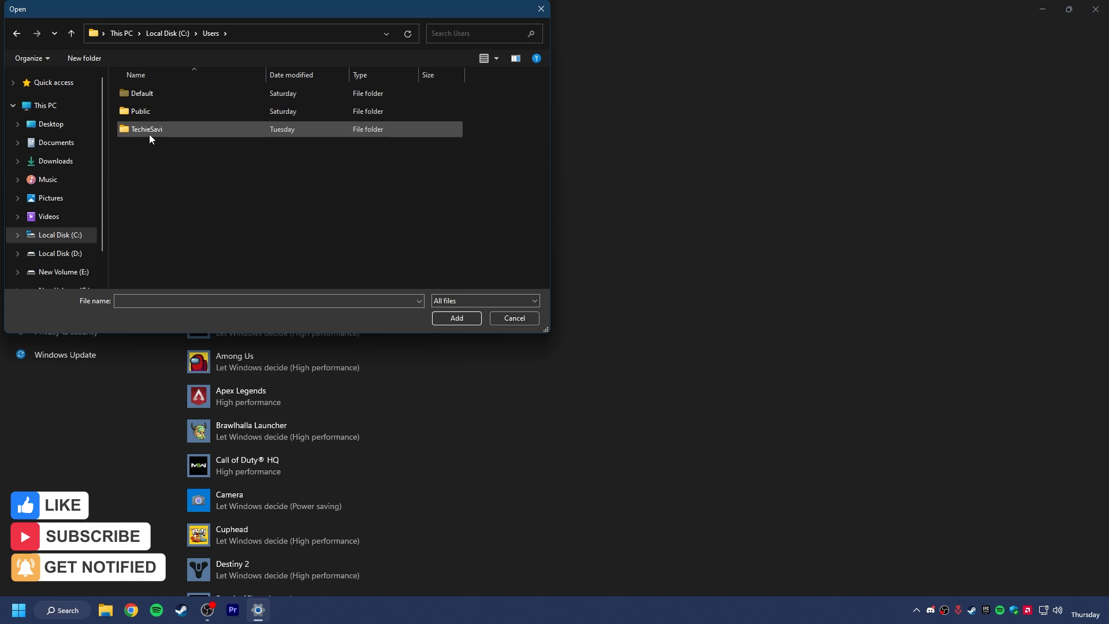
double_click(149, 133)
double_click(148, 132)
double_click(144, 94)
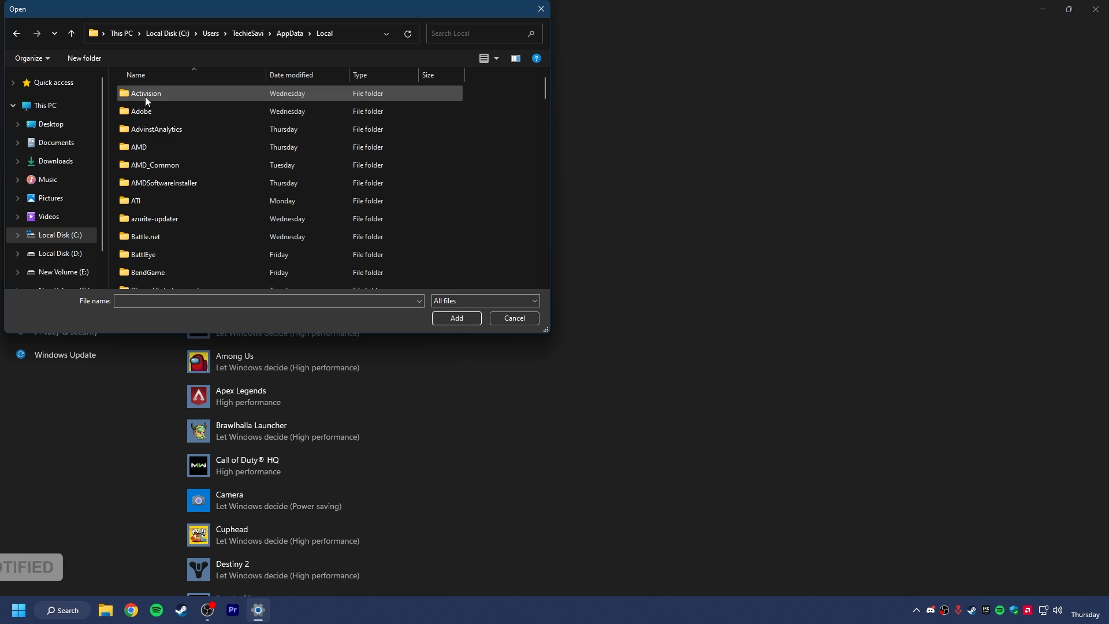
scroll(149, 123, down, 5)
double_click(148, 96)
click(143, 130)
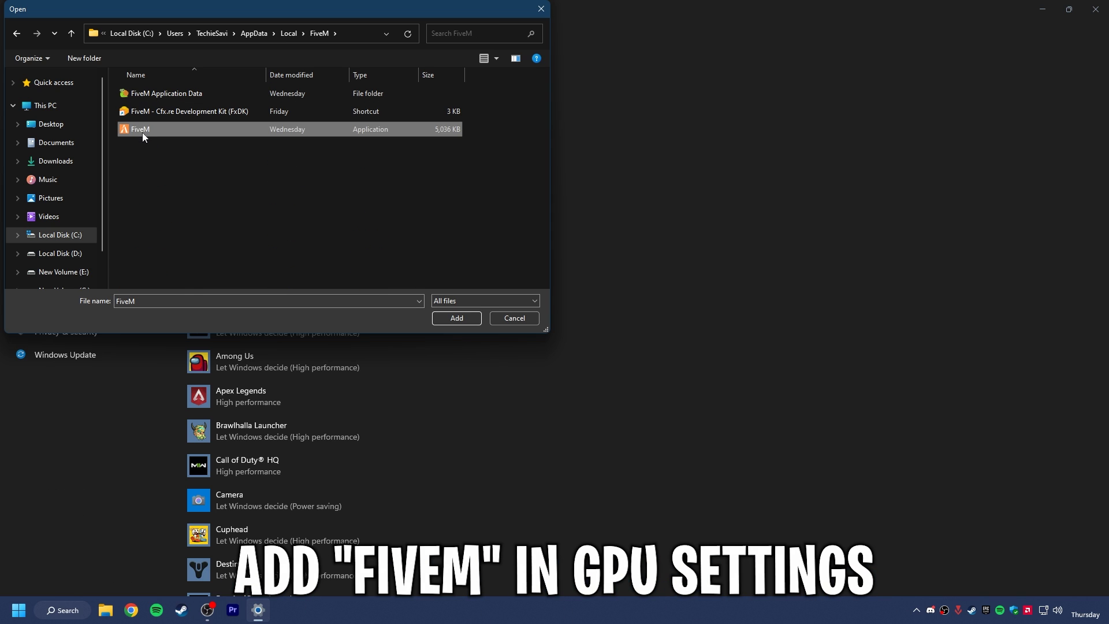
click(458, 318)
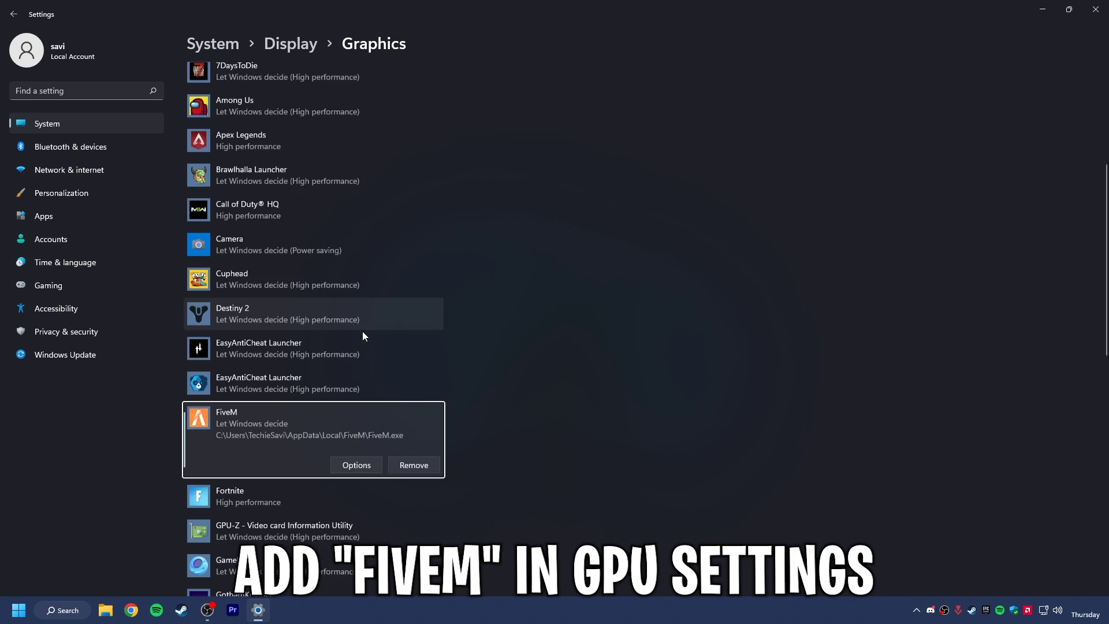
- Set FiveM's graphics preference to High performance and save it
click(354, 400)
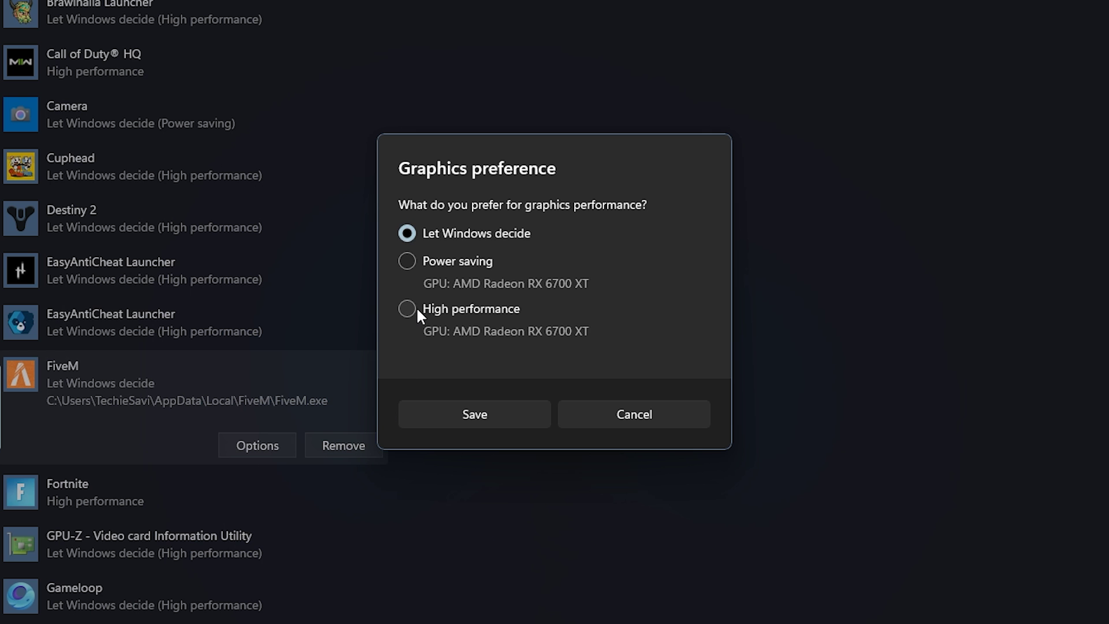
click(417, 308)
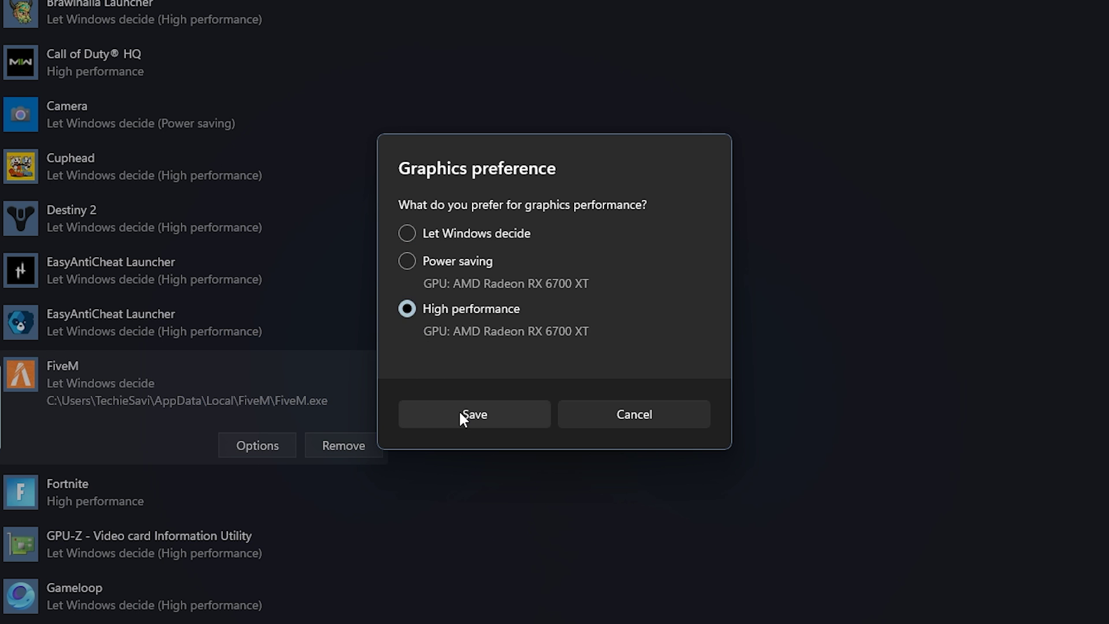
click(456, 412)
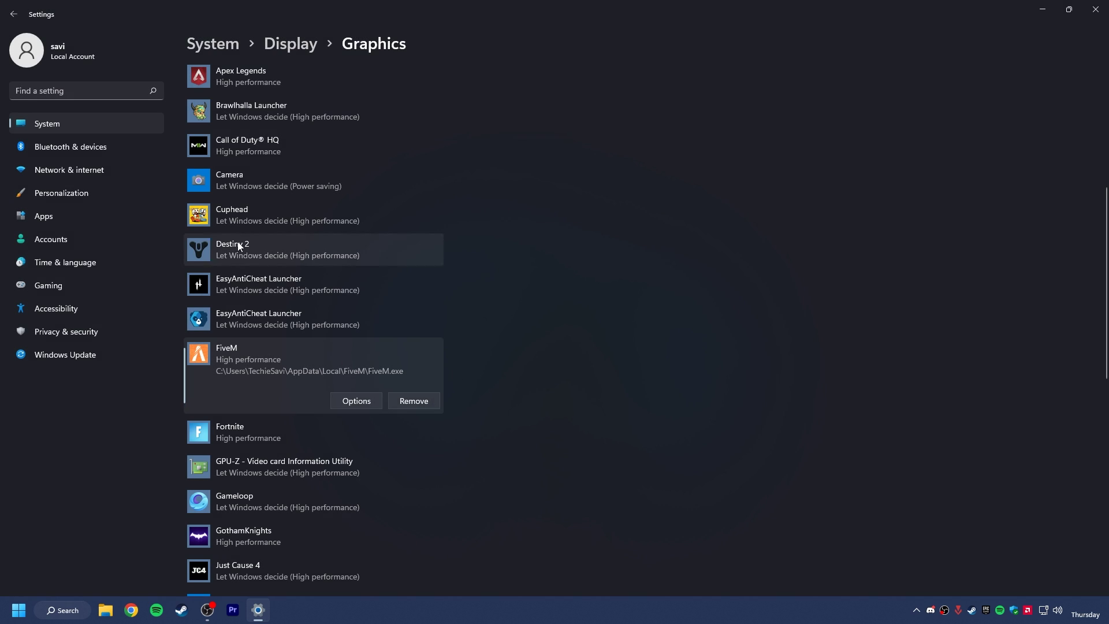
- In the System notification settings, turn off notifications for Privacy, AMD Software: Adrenalin Edition, AutoPlay, Settings, SUPER PEOPLE and Google Chrome
click(57, 126)
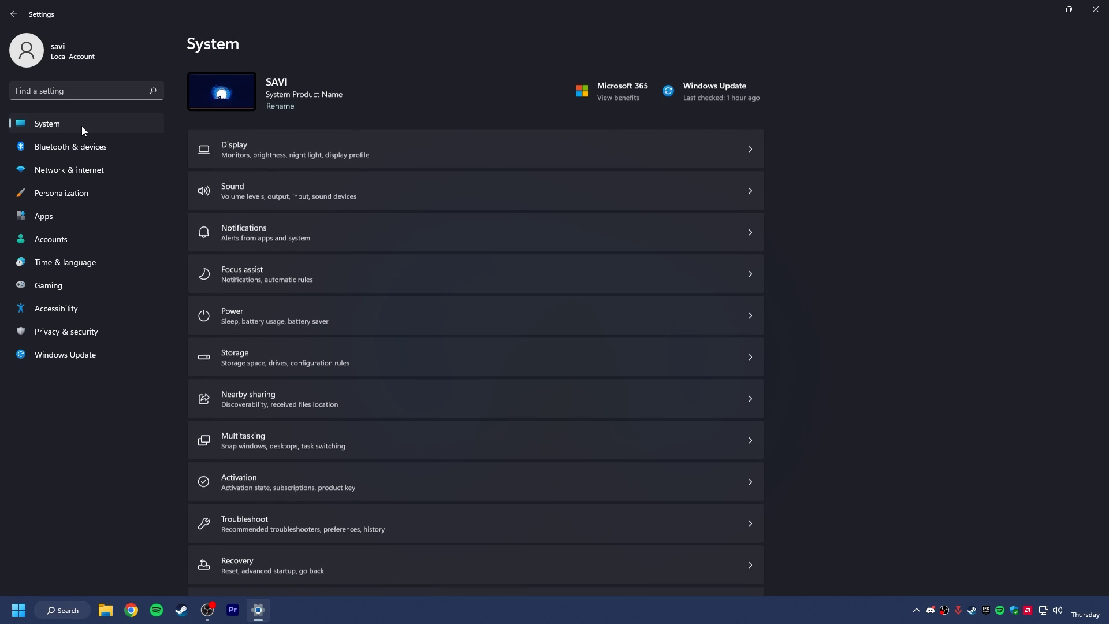
click(236, 227)
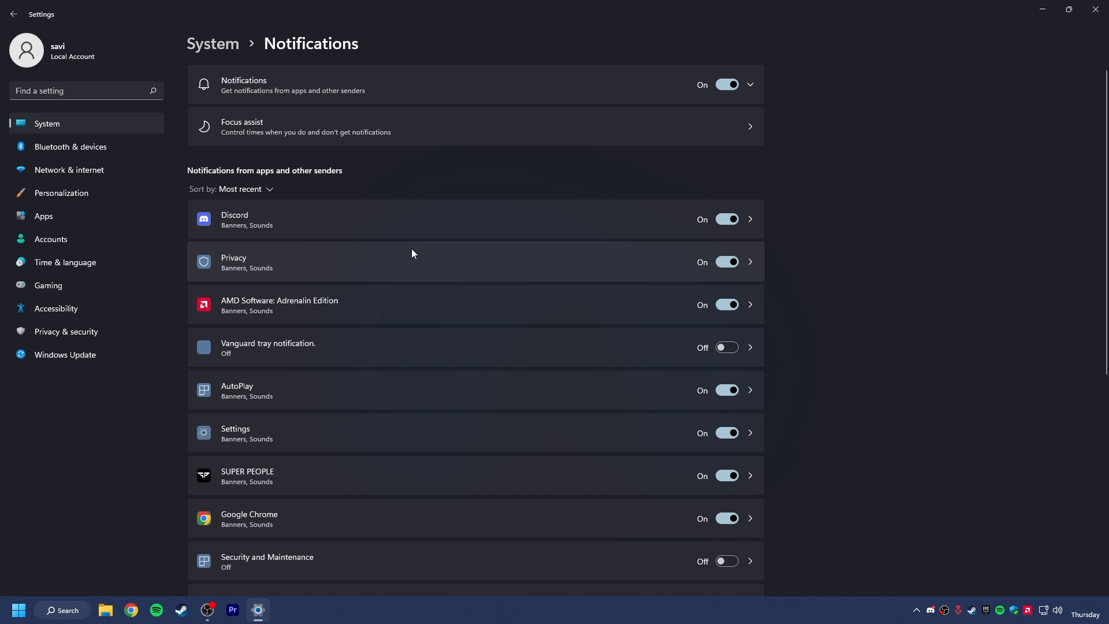
click(723, 262)
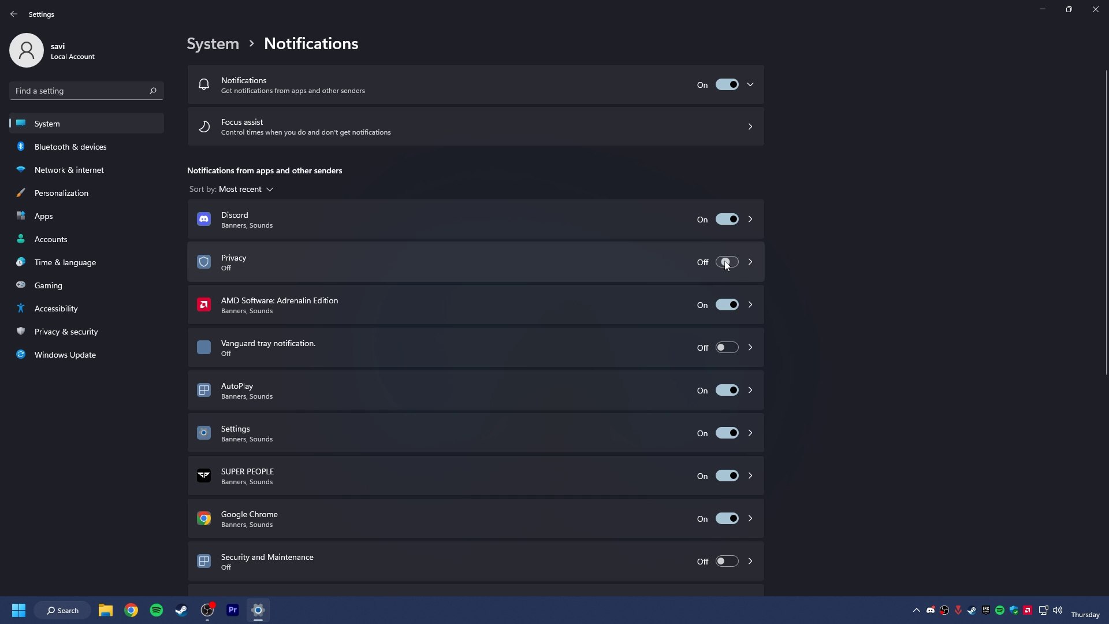
click(727, 305)
scroll(694, 297, down, 2)
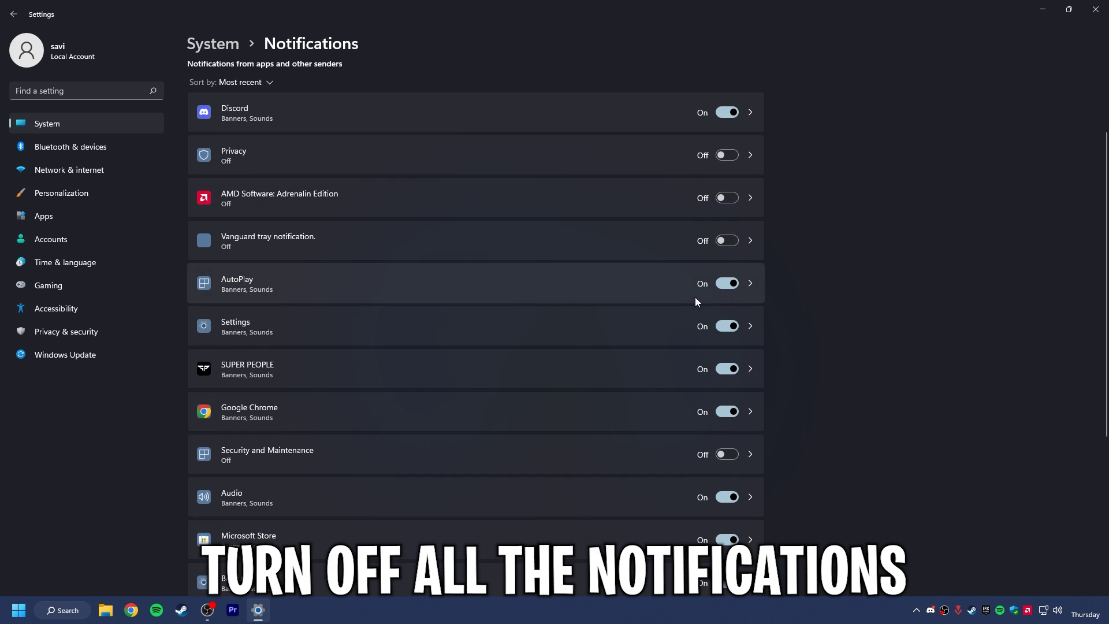
click(727, 284)
click(728, 327)
click(729, 369)
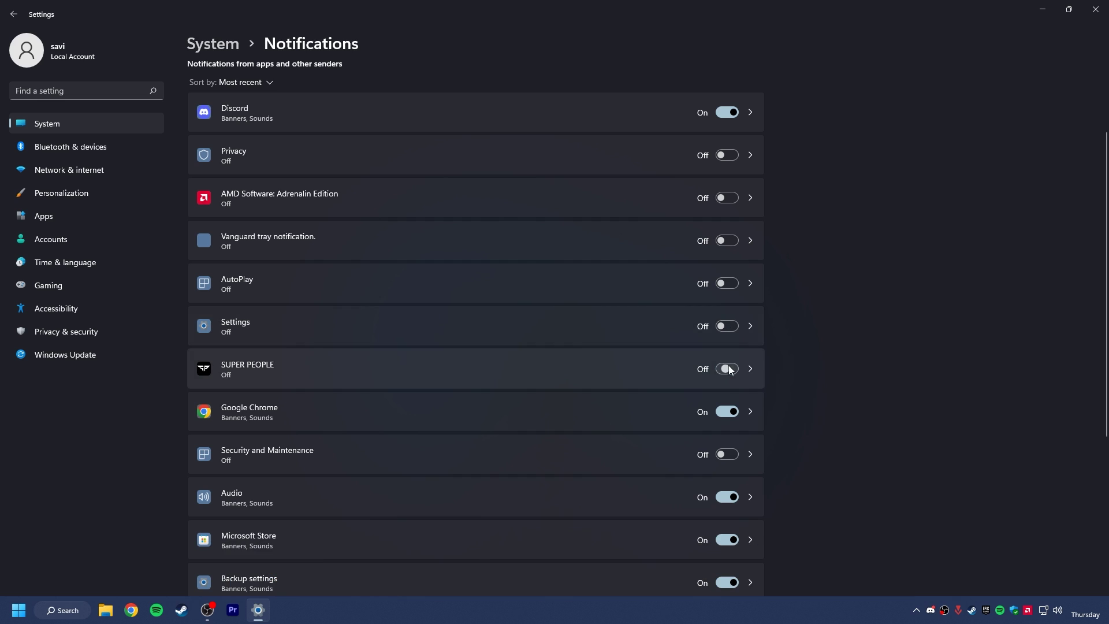
click(730, 410)
- Turn off notifications for Audio, Microsoft Store and Backup settings, and disable the suggestions on how to set up the device
scroll(726, 404, down, 4)
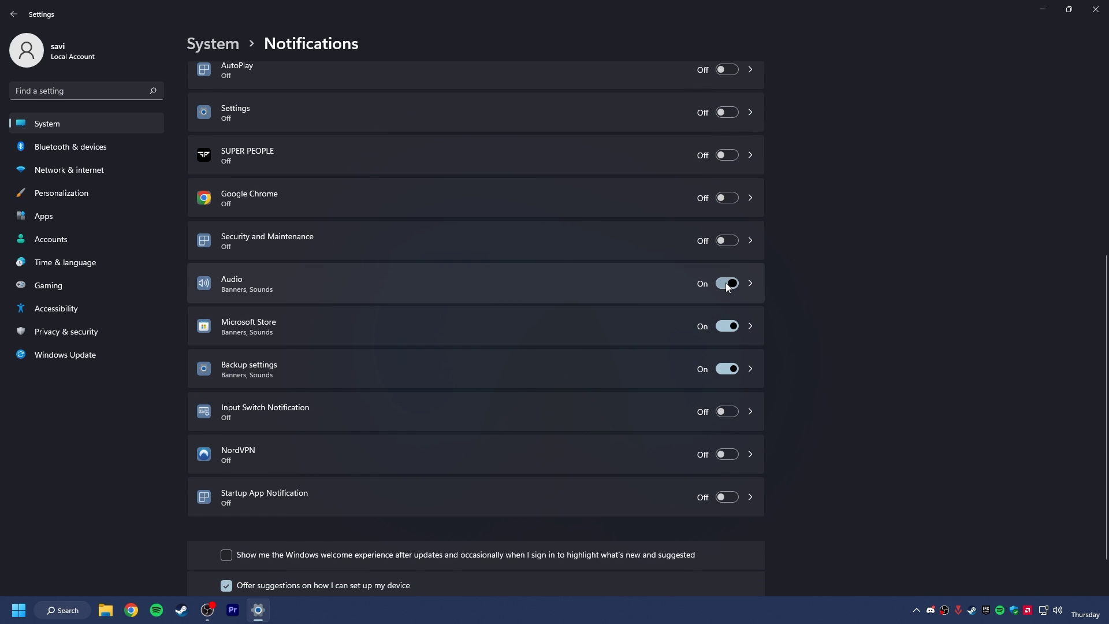
click(726, 283)
click(728, 327)
click(729, 369)
scroll(725, 367, down, 1)
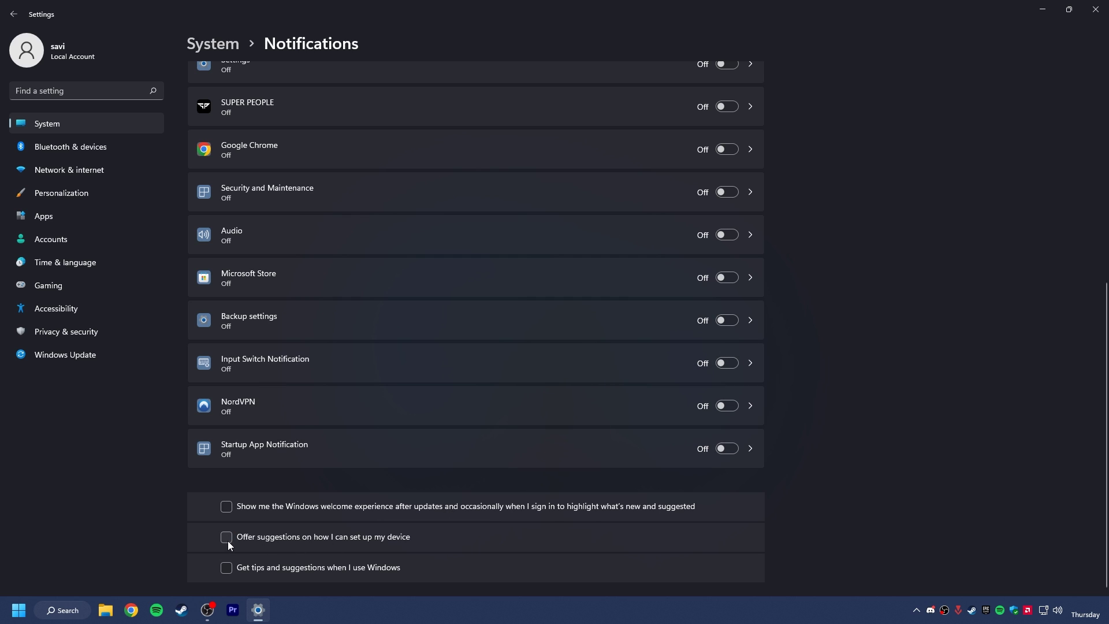
scroll(266, 539, up, 7)
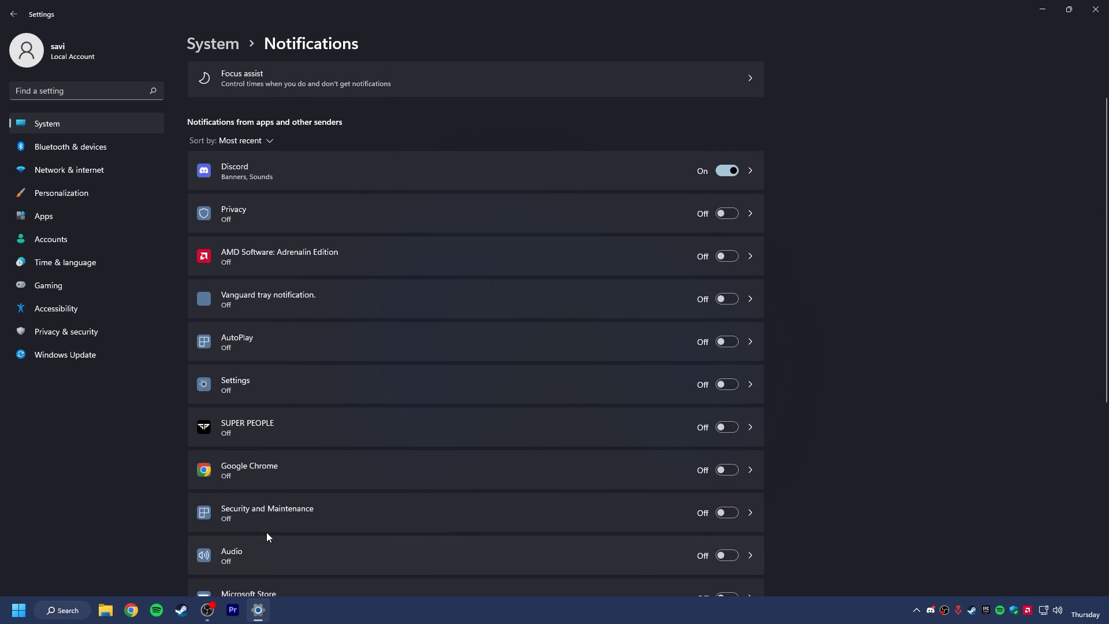
- In the System settings, turn off all five Focus assist automatic rules
click(216, 52)
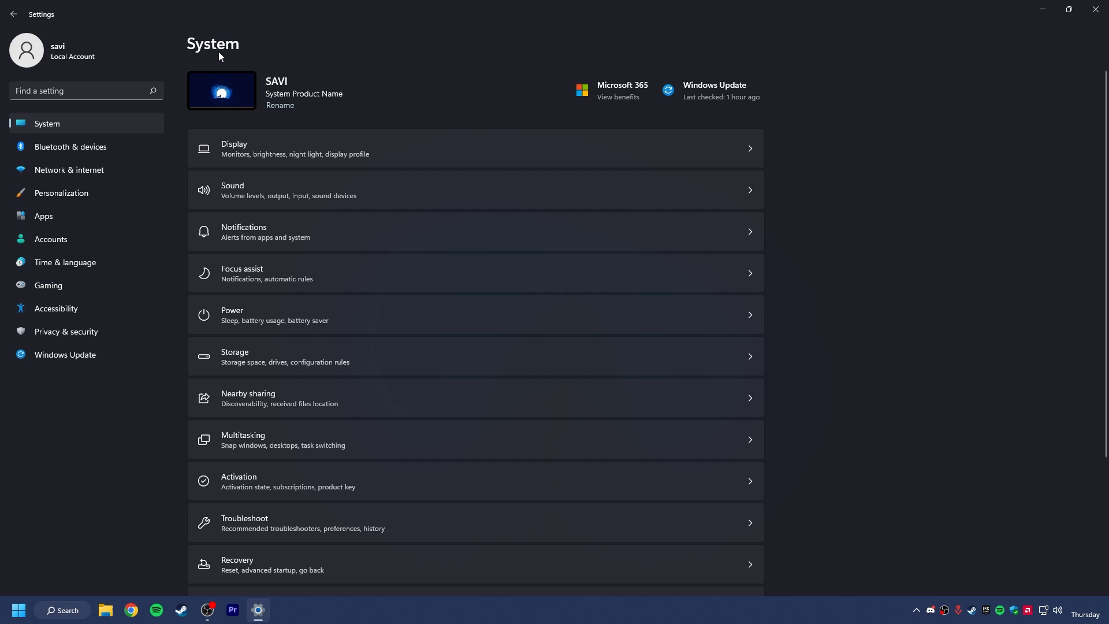
click(261, 275)
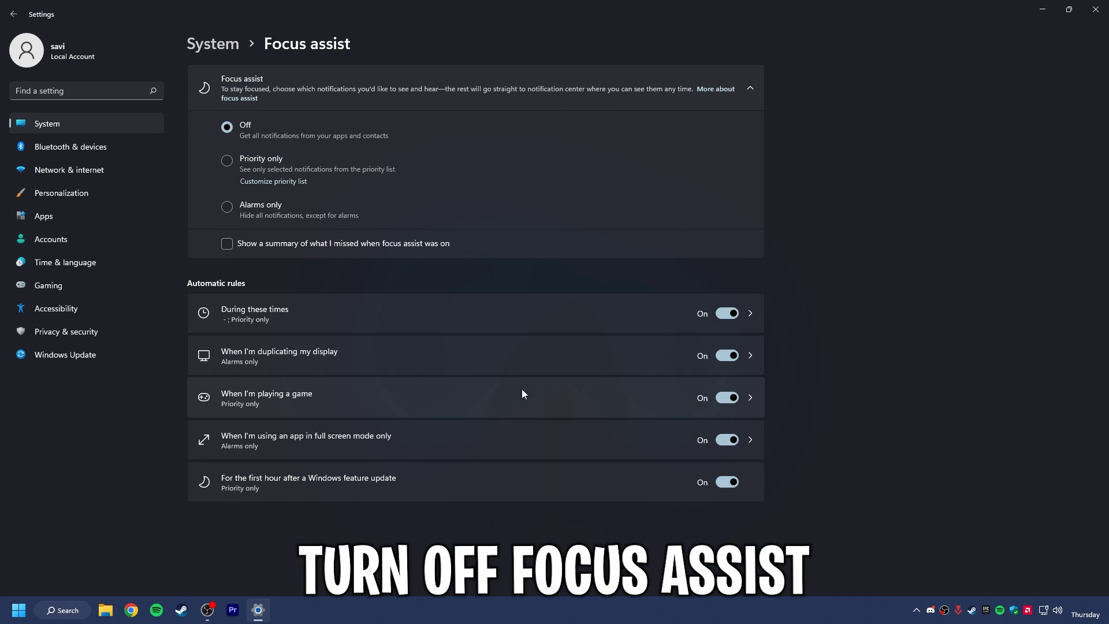
click(727, 398)
click(727, 440)
click(729, 481)
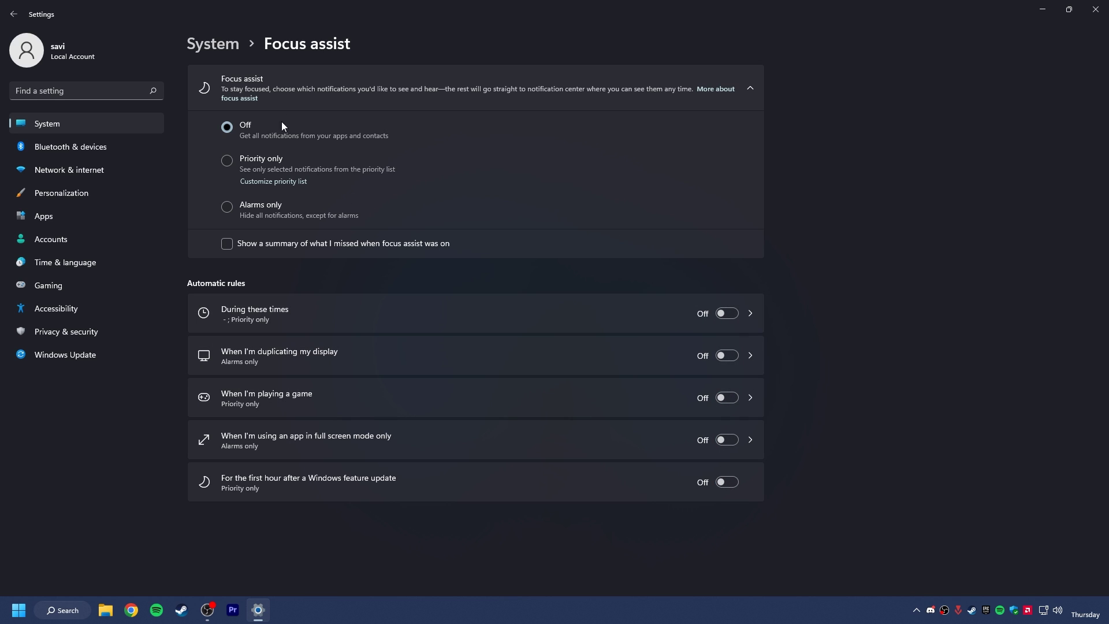
- Clean up the recommended BranchCache and Downloads files in the Storage settings, and turn off Storage Sense
click(220, 46)
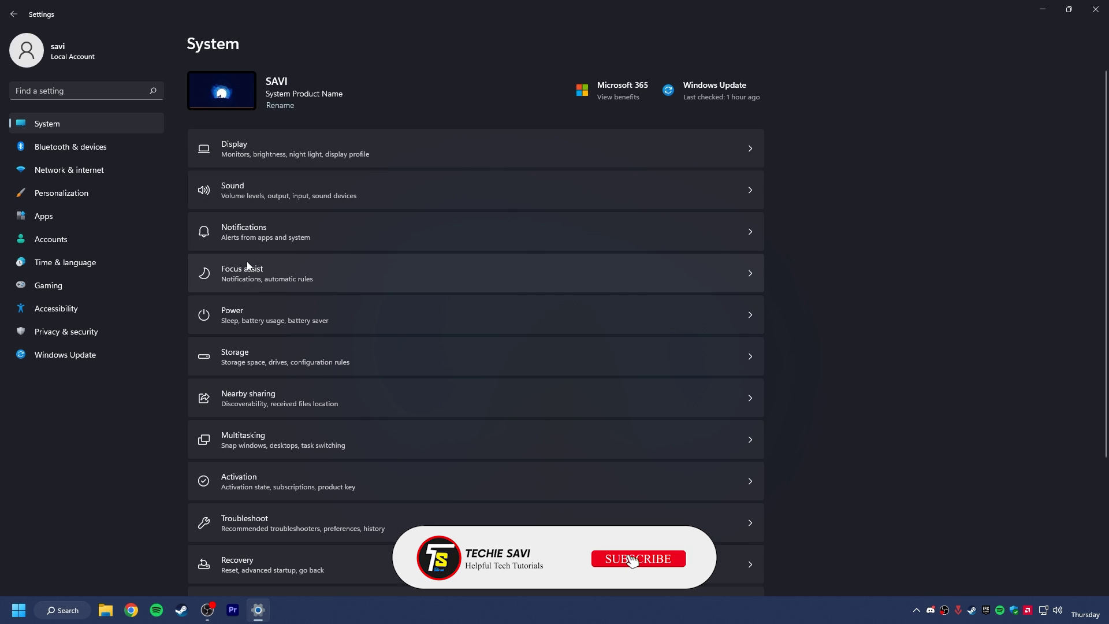
click(259, 359)
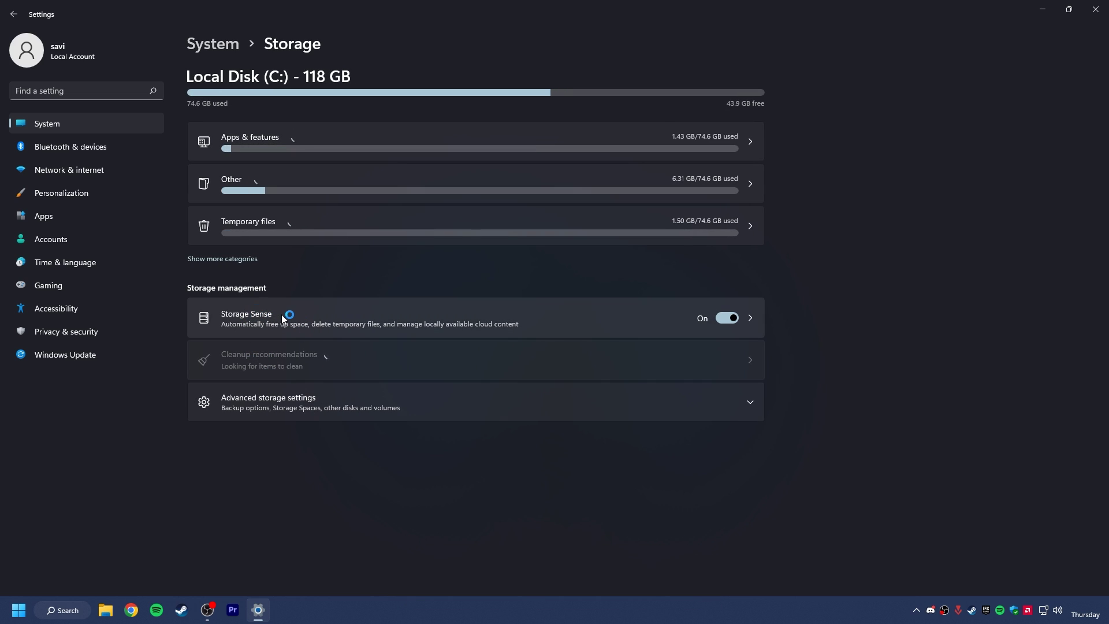
click(663, 353)
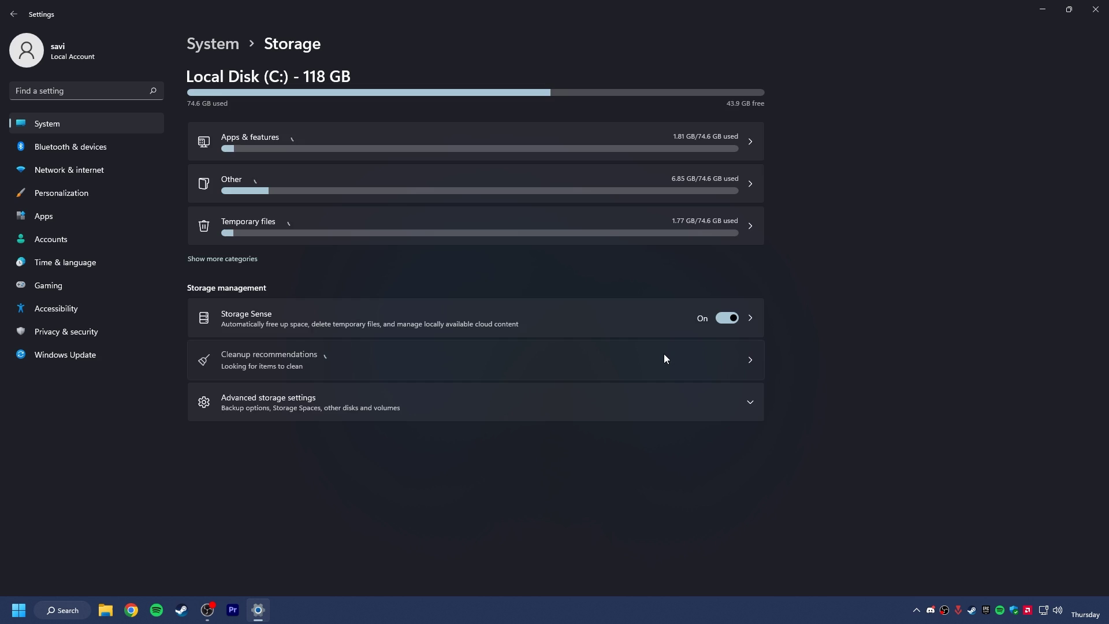
click(231, 128)
click(229, 165)
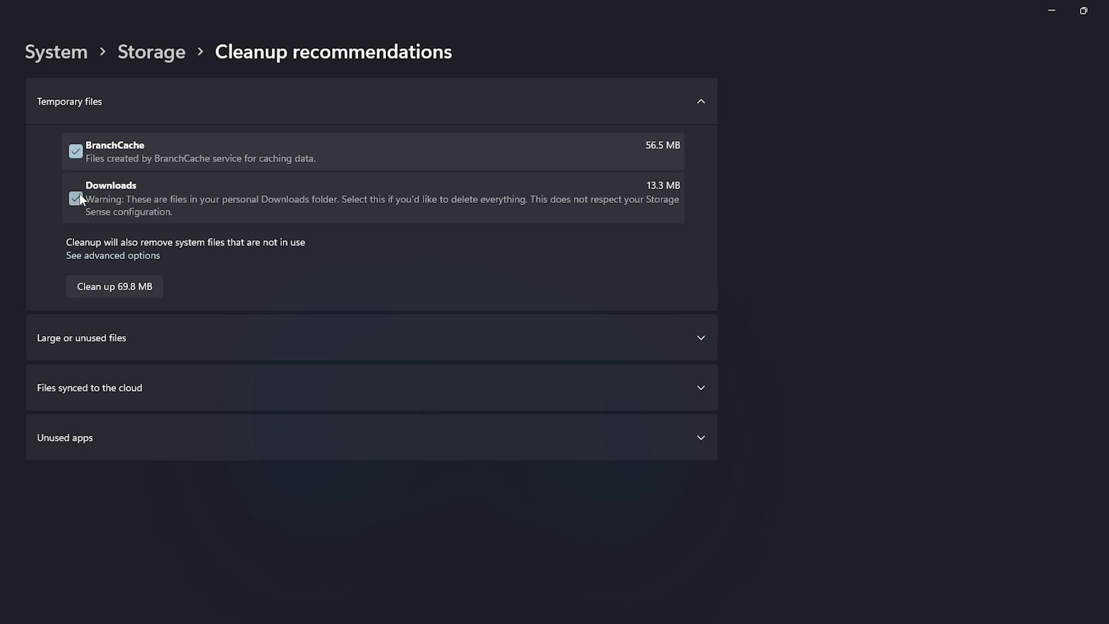
click(110, 289)
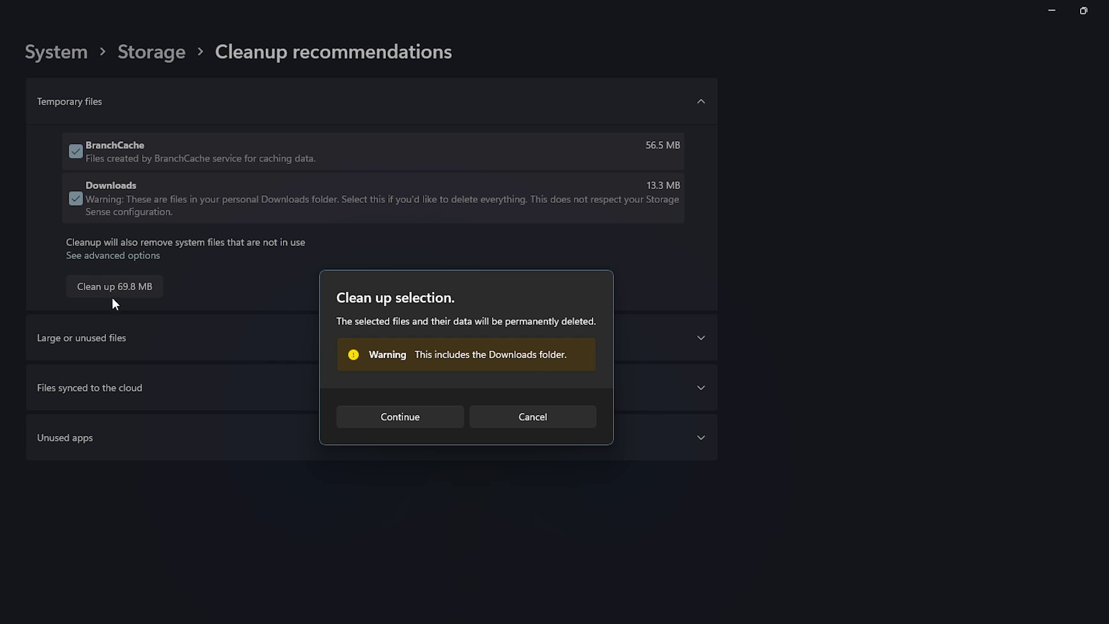
click(405, 416)
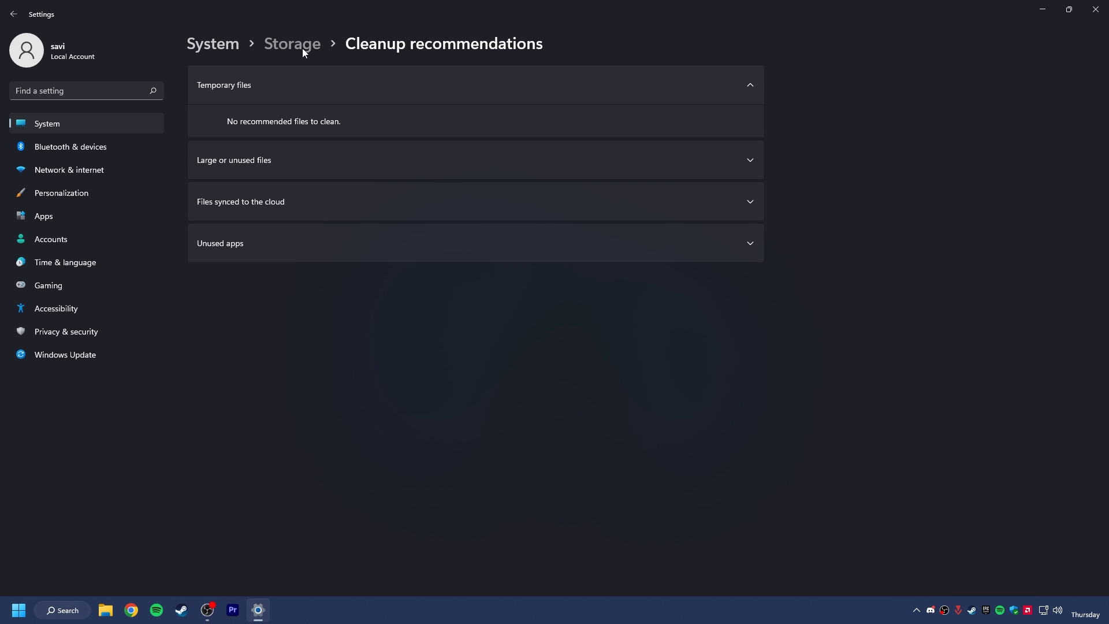
click(302, 47)
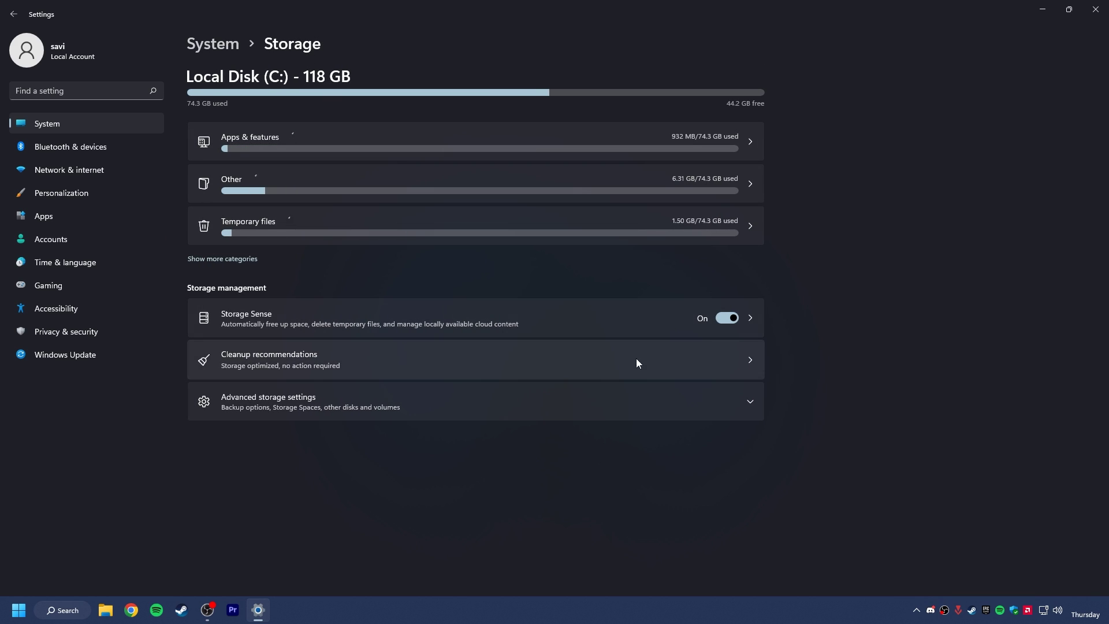
click(711, 319)
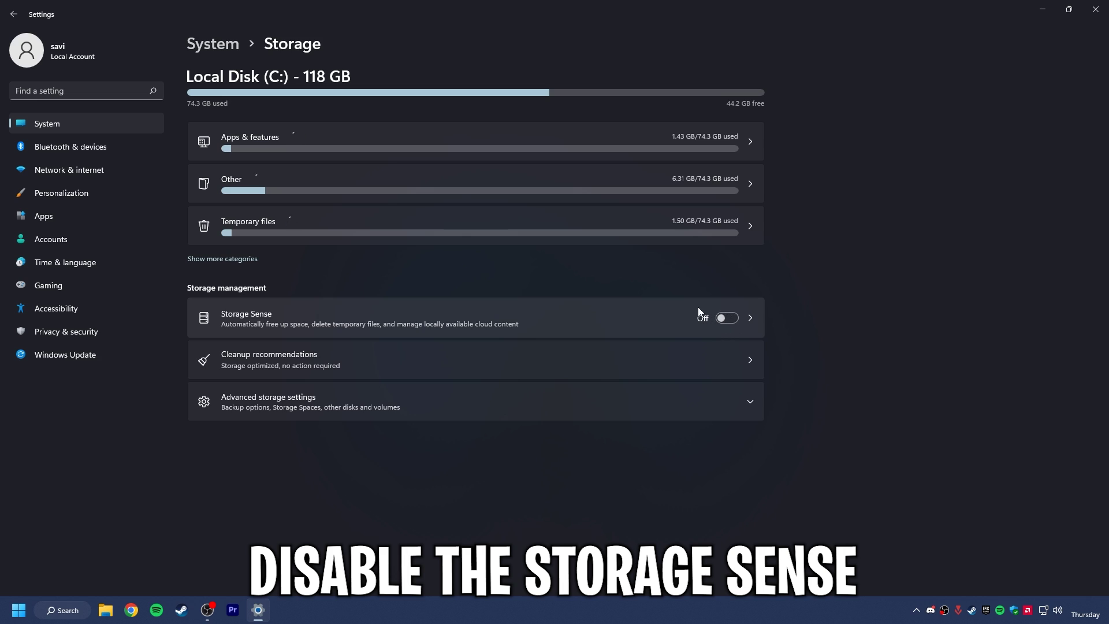
- Remove the BranchCache and Temporary Internet Files items from the temporary files in the Storage settings
click(330, 228)
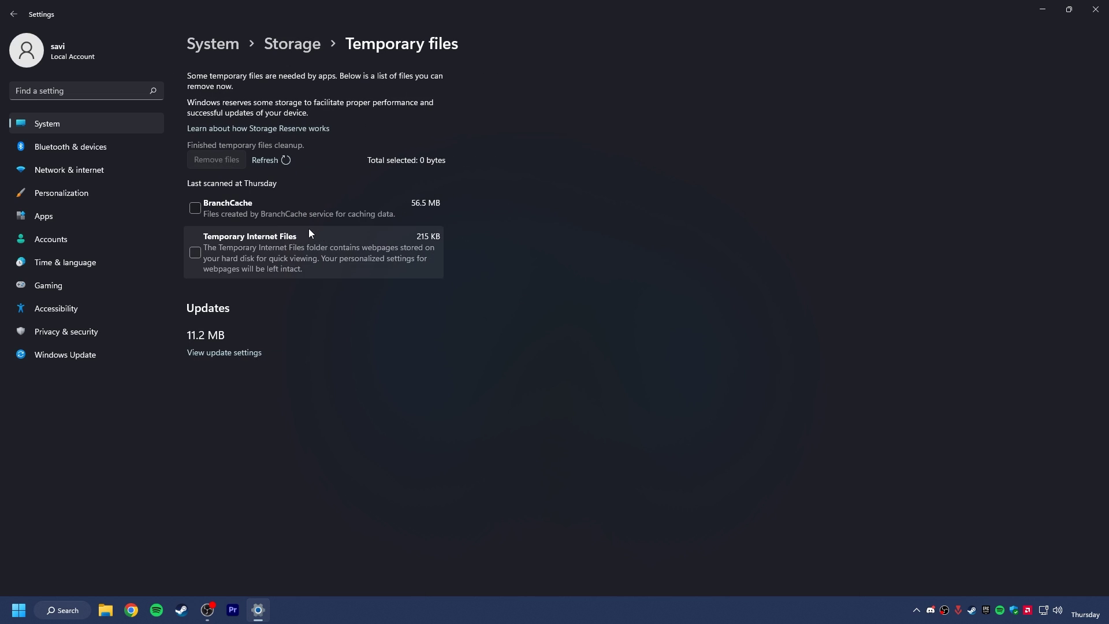
click(194, 208)
click(194, 252)
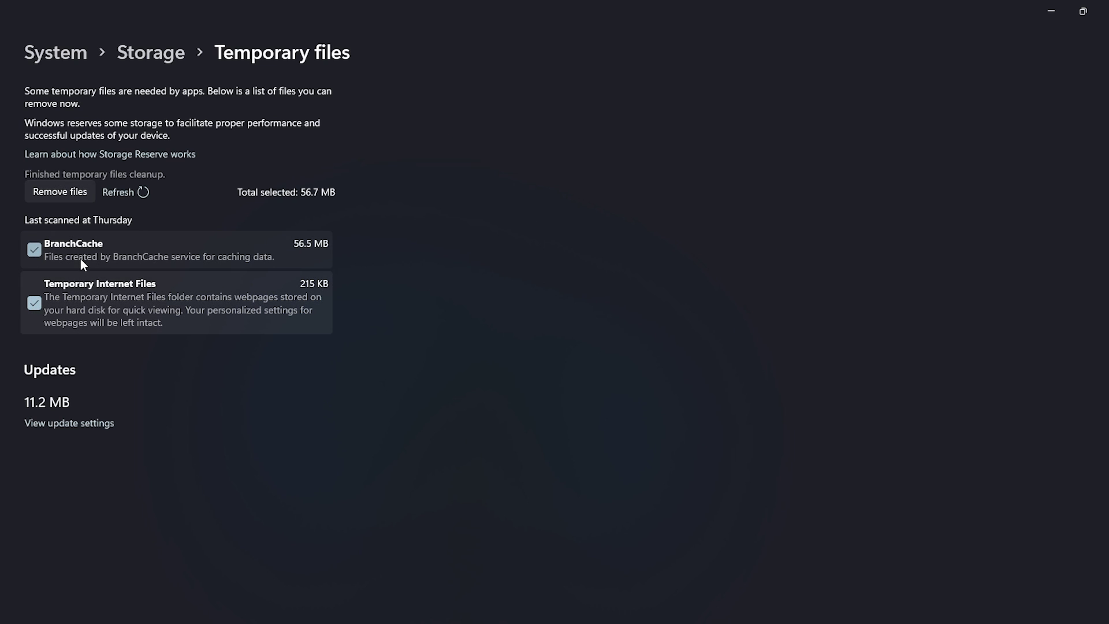
click(65, 192)
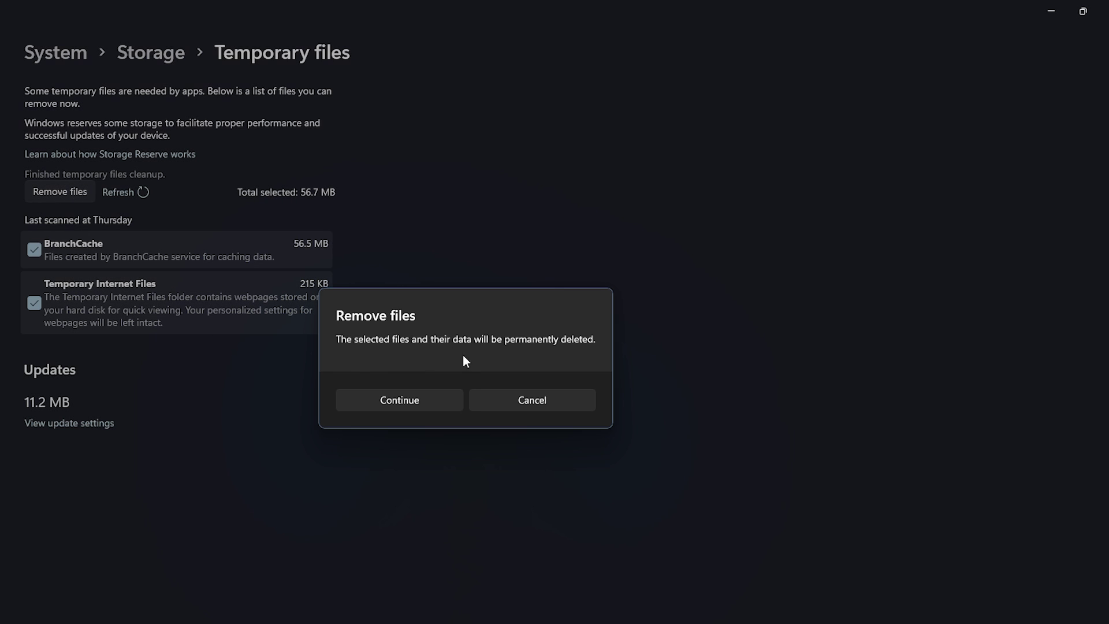
click(409, 399)
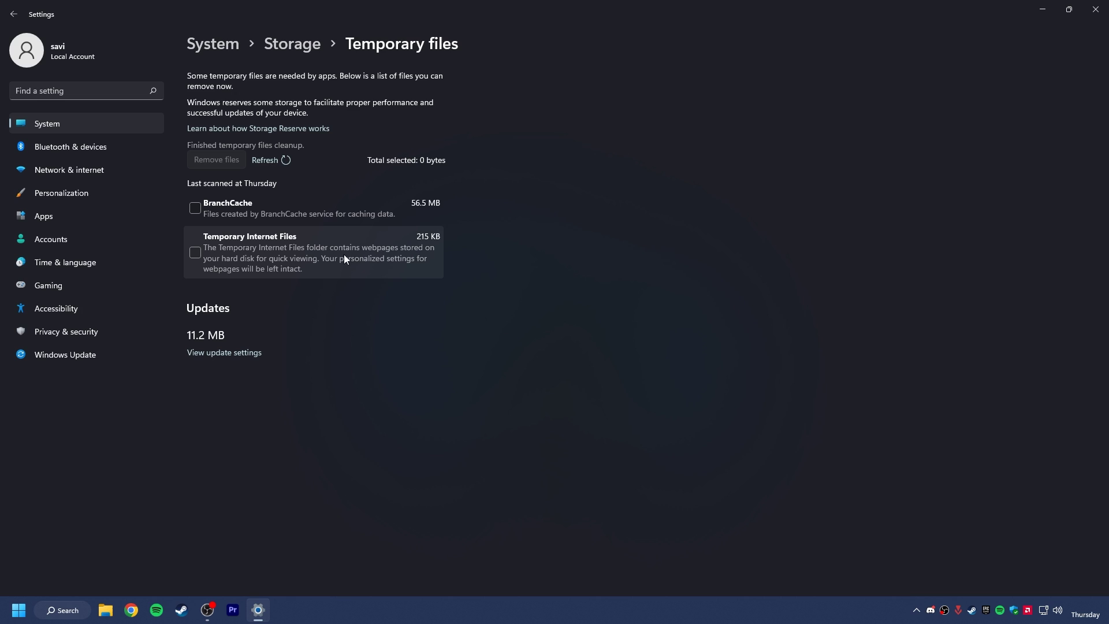
- Turn off Transparency effects in the Colors settings under Personalization
click(90, 127)
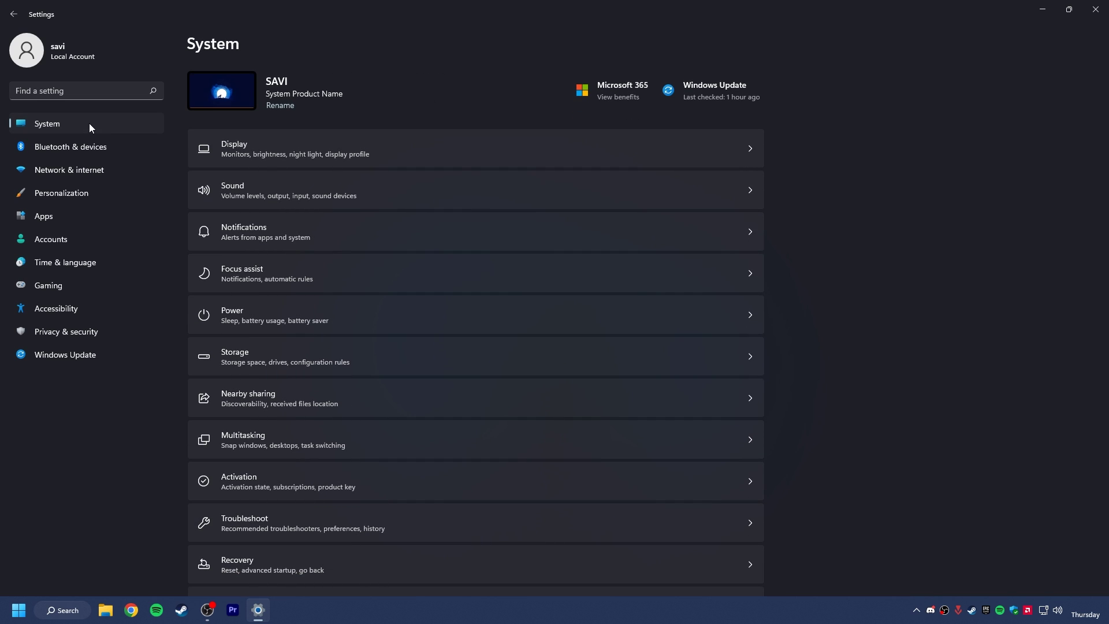
click(64, 197)
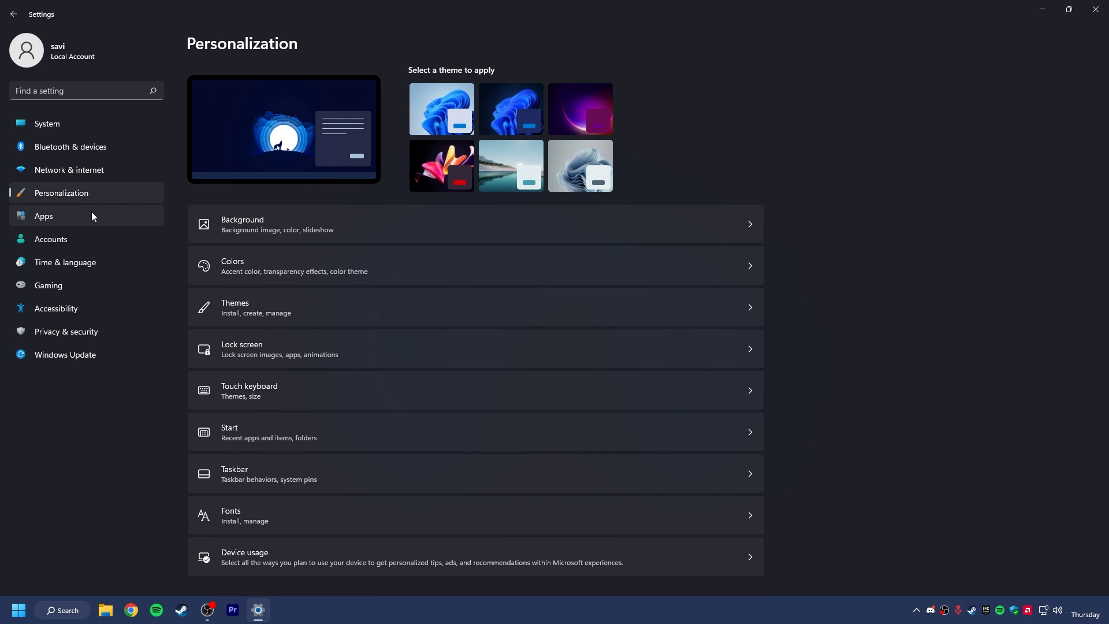
click(260, 273)
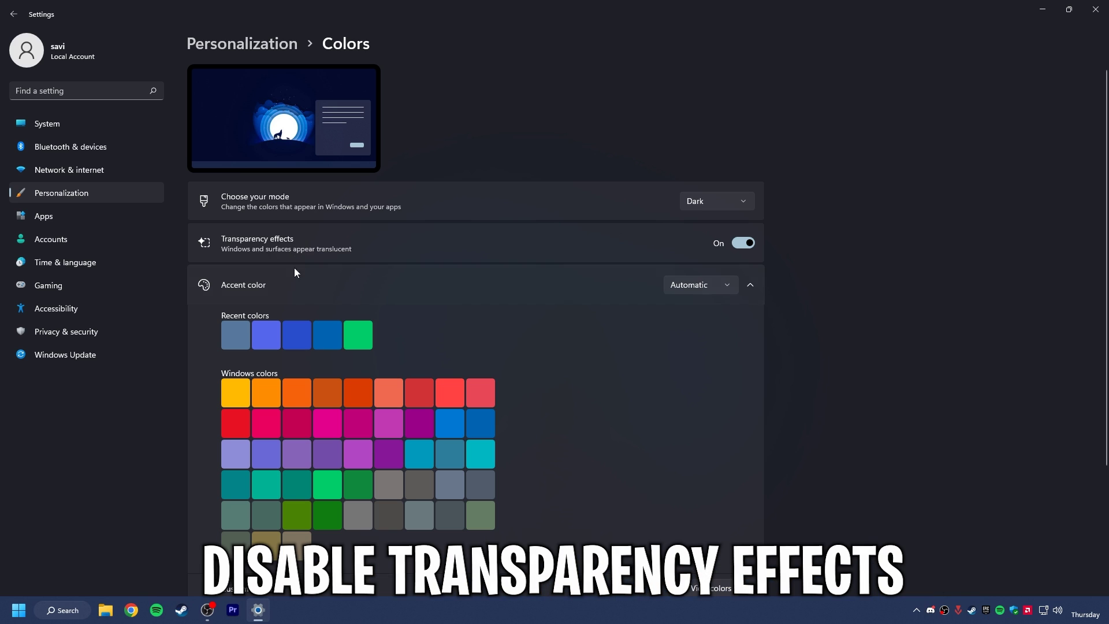
click(743, 243)
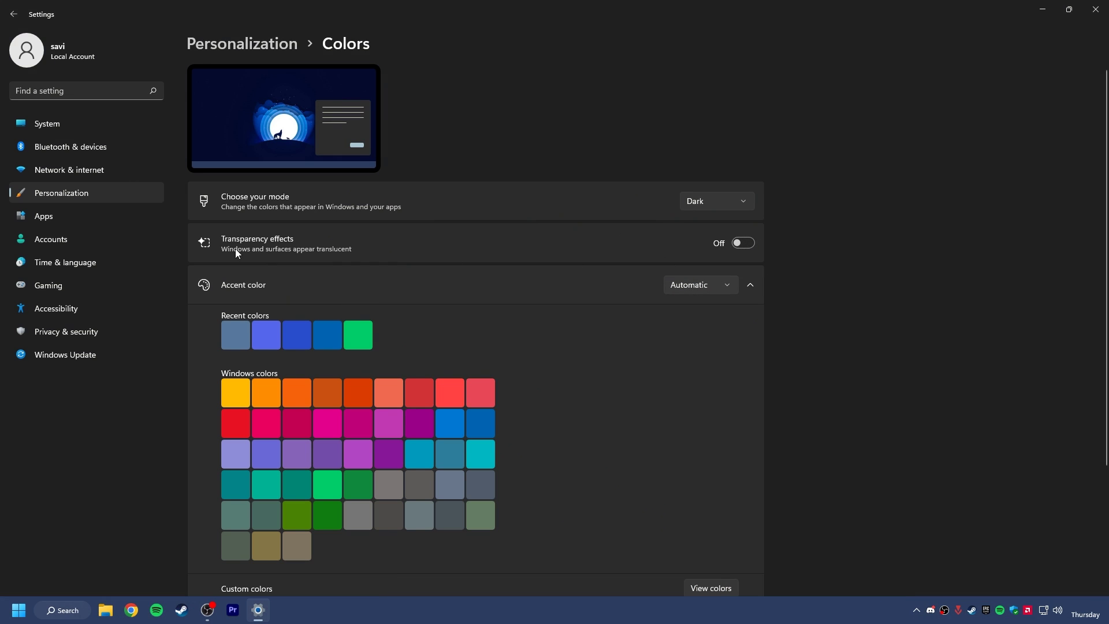
- In the Narrator accessibility settings, turn off the Narrator cursor, its system focus sync, decreased verbosity in Outlook, and image descriptions, page titles and popular links
click(55, 310)
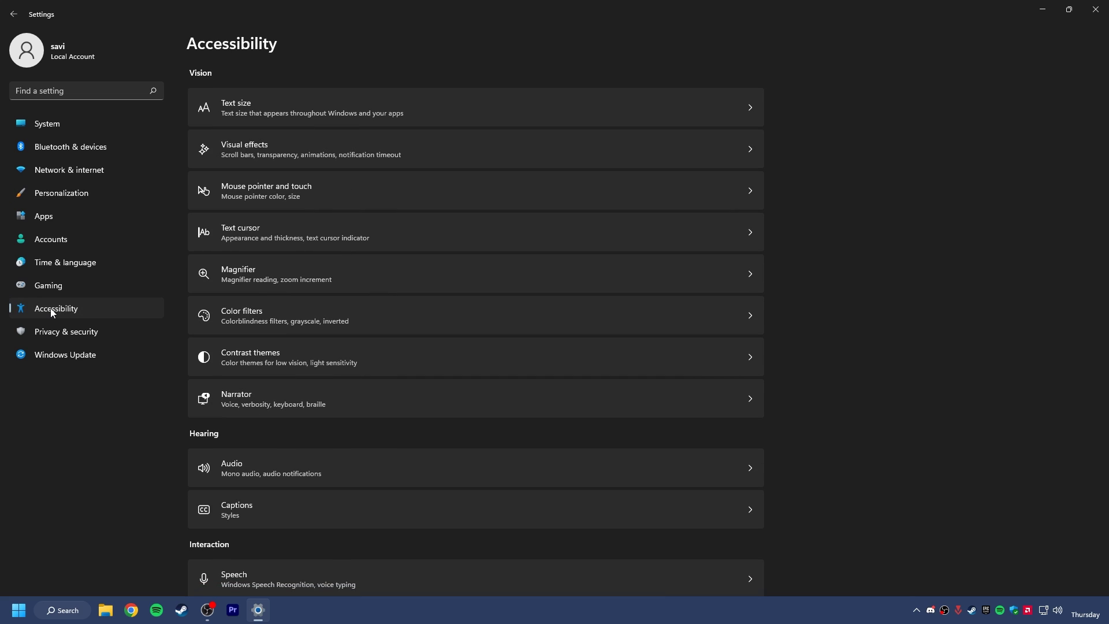
click(232, 402)
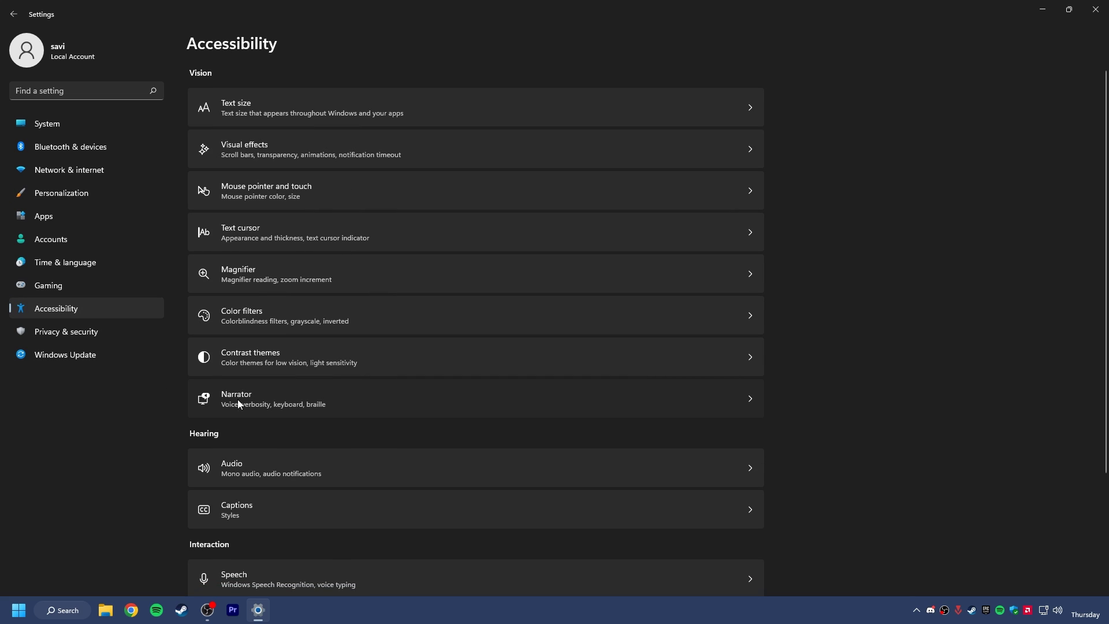
scroll(233, 403, down, 12)
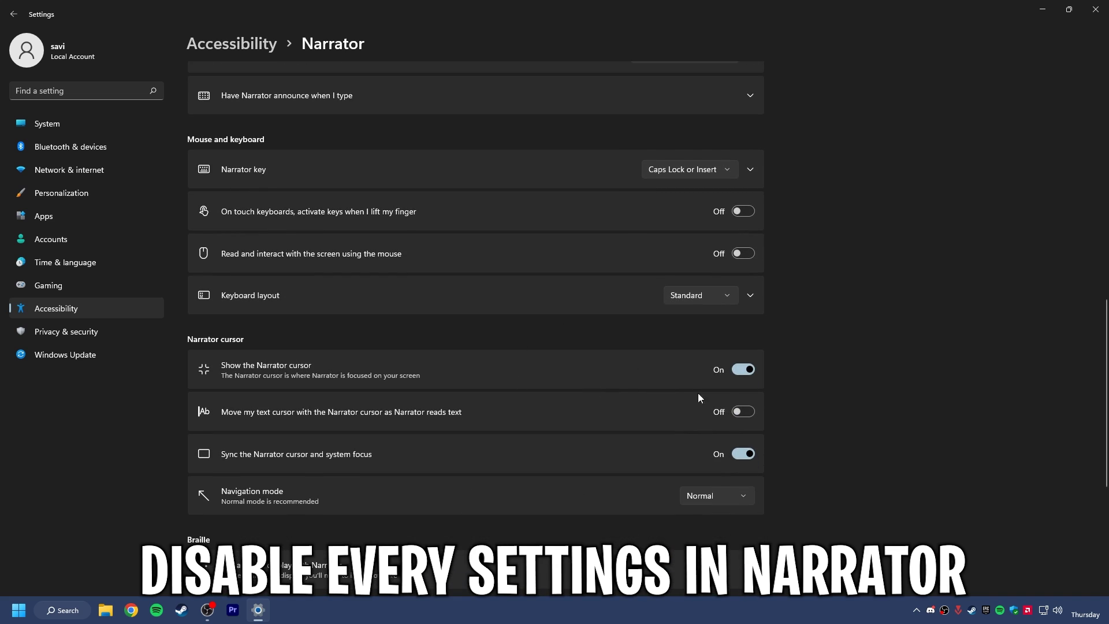
click(749, 453)
scroll(750, 450, down, 4)
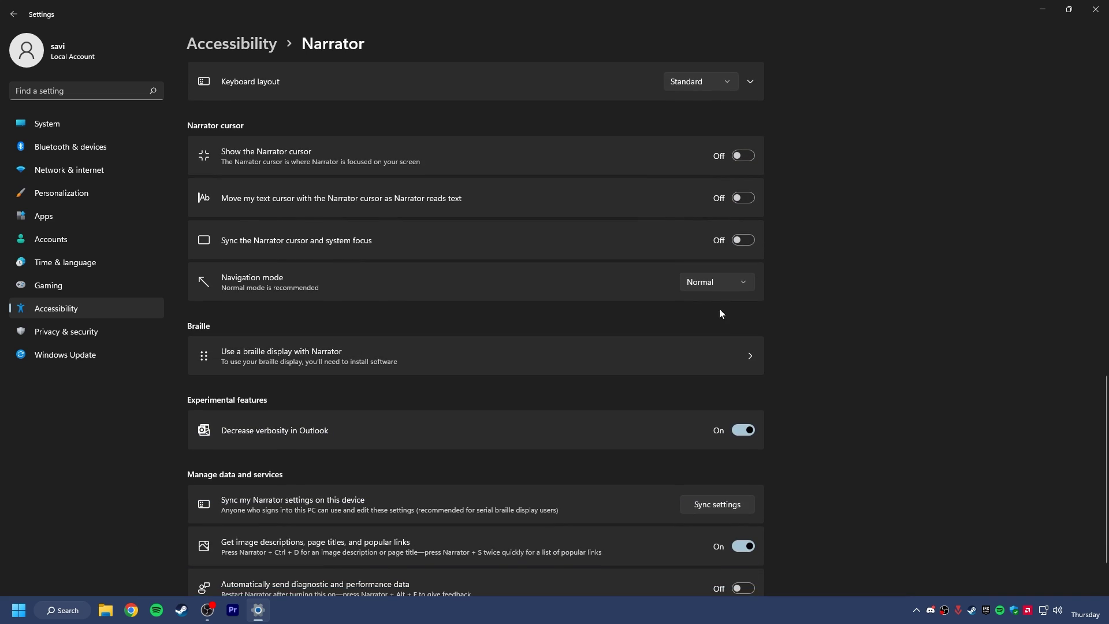
click(749, 430)
scroll(750, 430, down, 2)
click(734, 480)
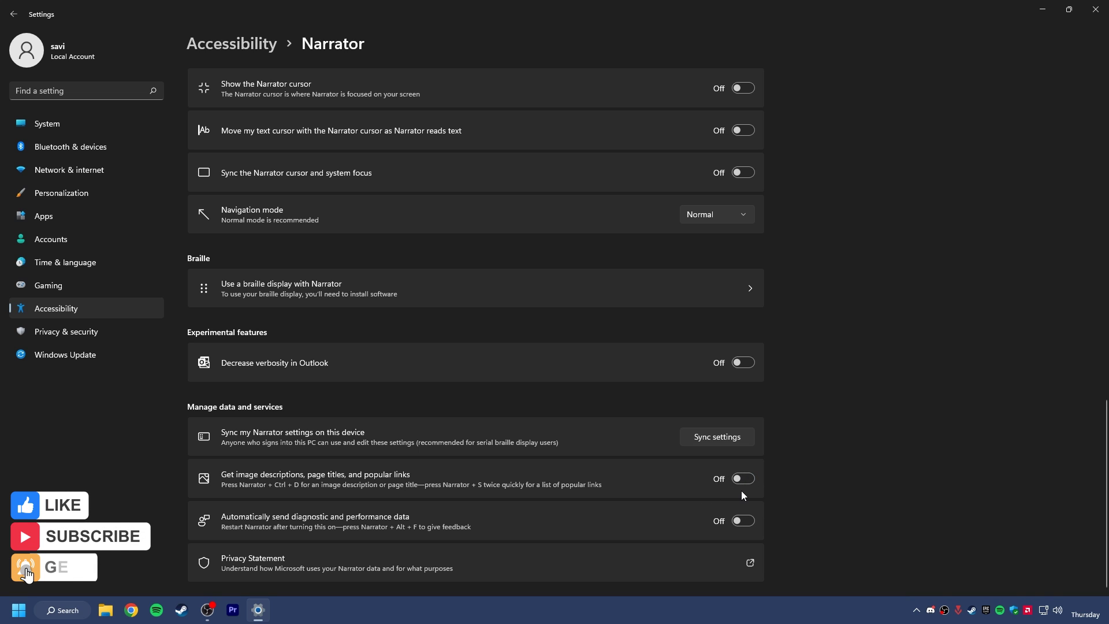
scroll(740, 491, up, 4)
- Check for Windows updates and let the pending Security Intelligence Update for Microsoft Defender Antivirus download and install
click(56, 354)
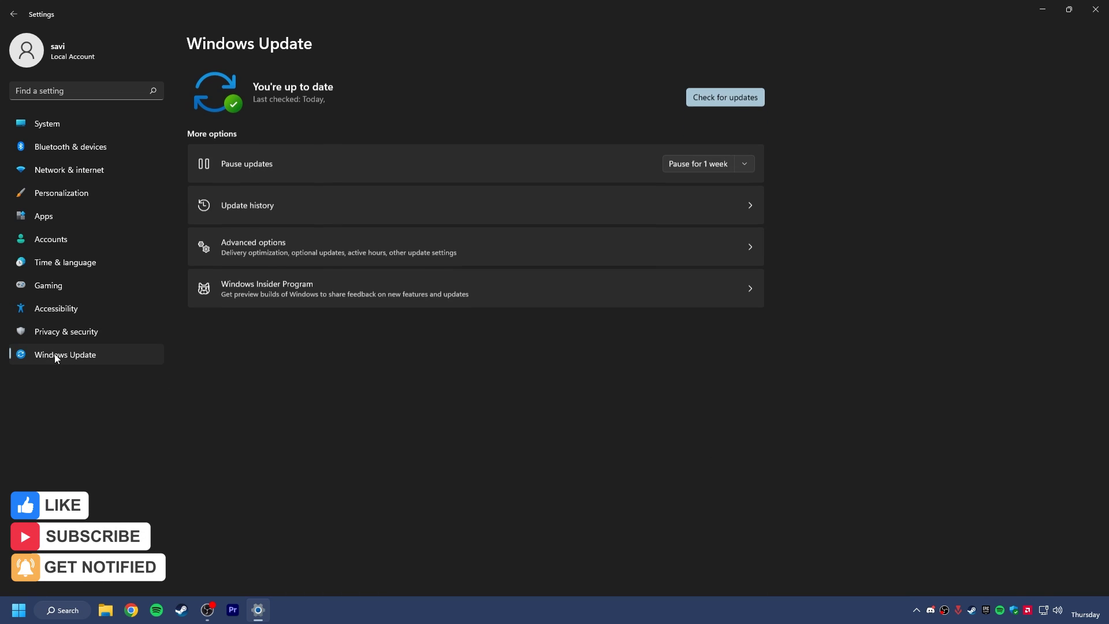
click(725, 102)
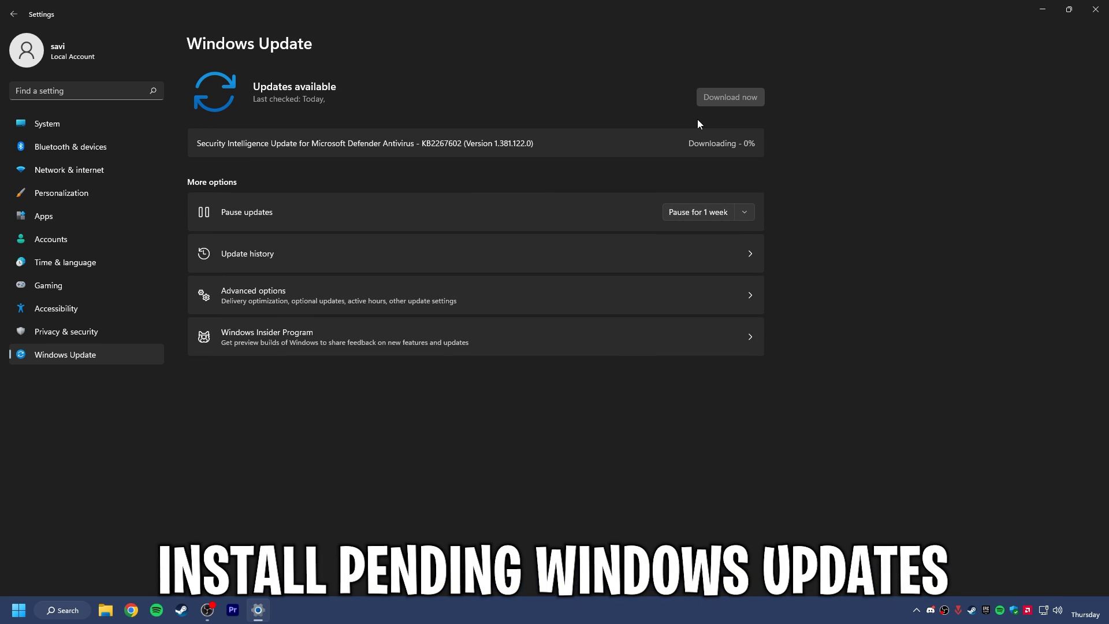
drag(221, 139, 597, 151)
click(597, 155)
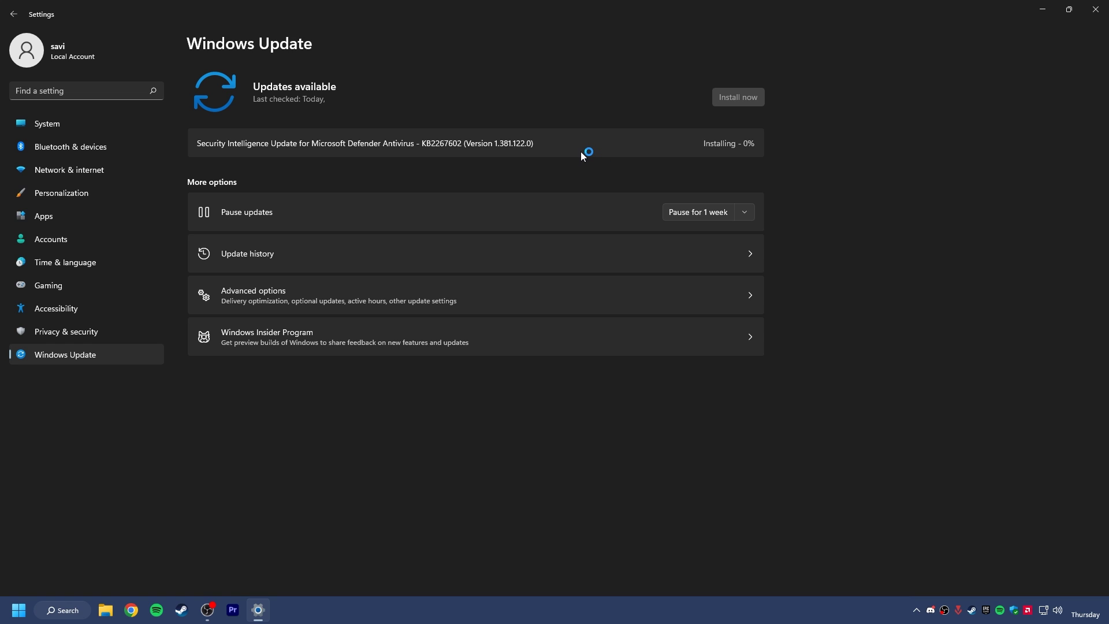
drag(557, 149, 194, 142)
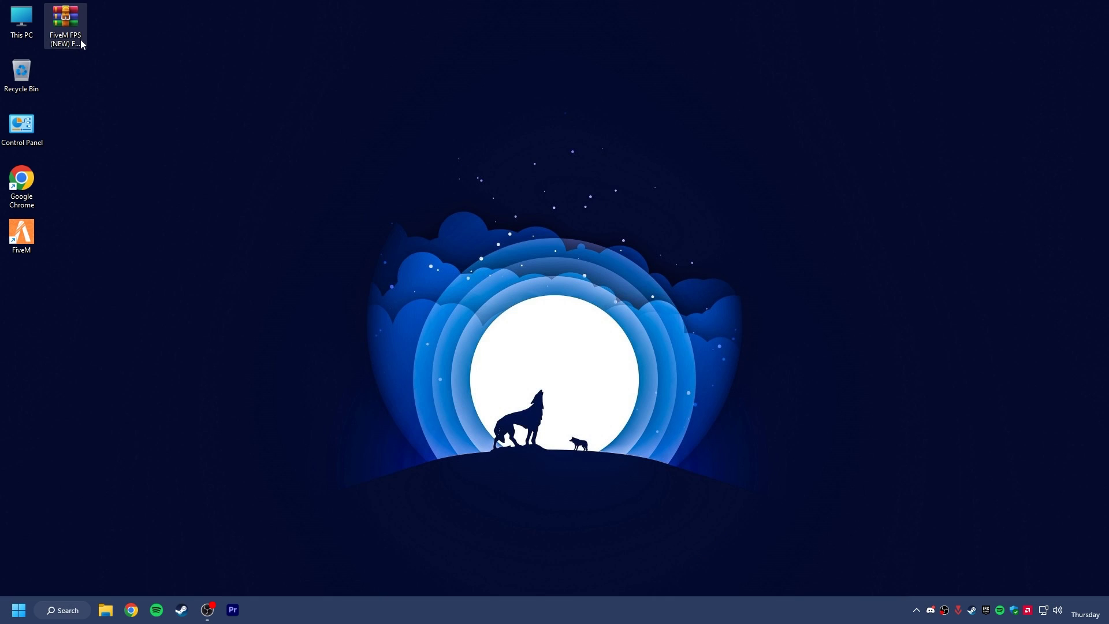
- Extract the FiveM FPS (NEW) FPS Boost Pack folder from its archive to the desktop with WinRAR, and close the archive
drag(79, 43, 387, 155)
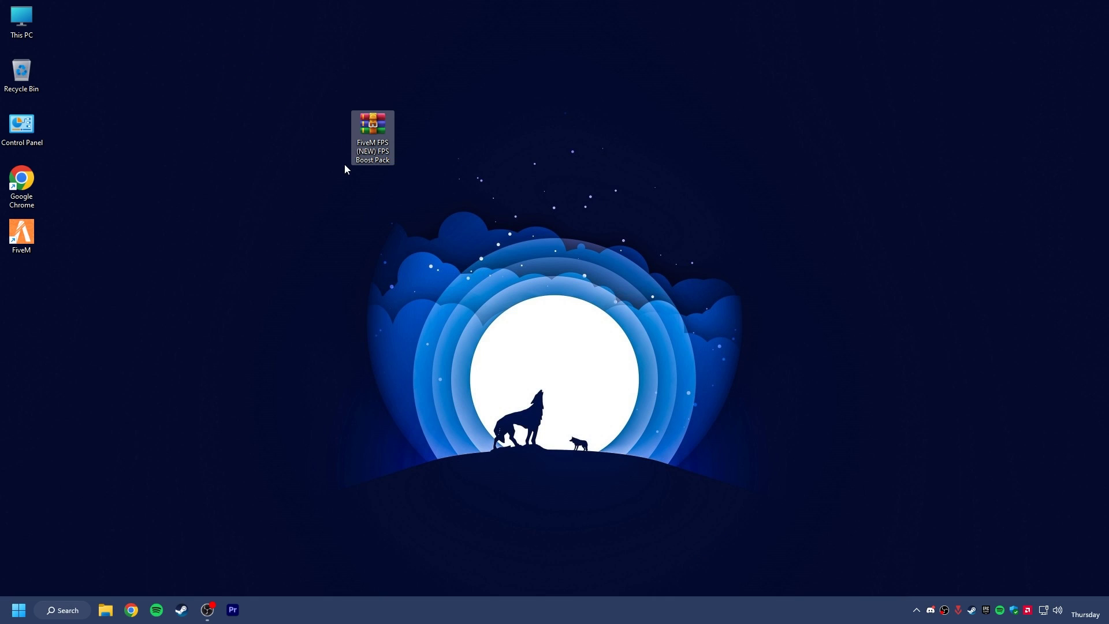
right_click(373, 131)
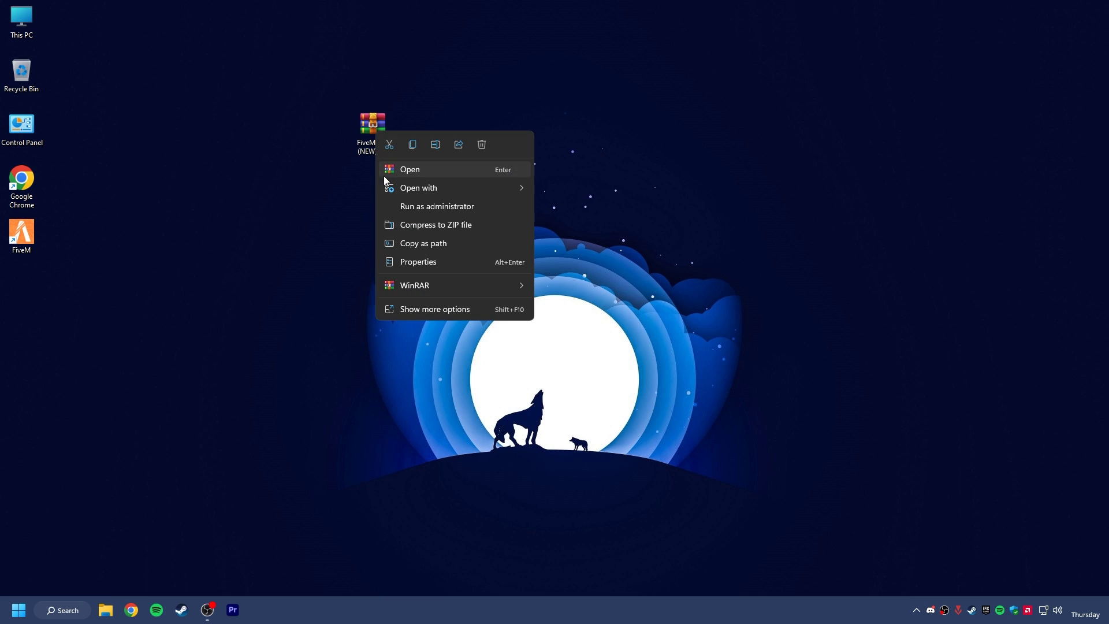
click(404, 168)
click(158, 210)
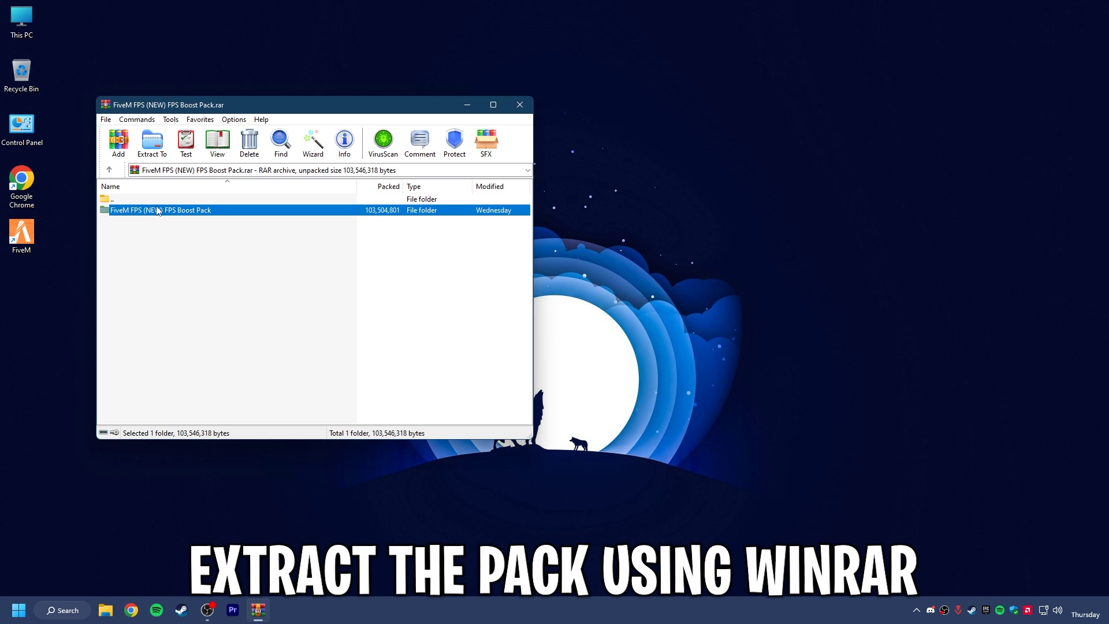
drag(566, 161, 372, 185)
key(alt+F4)
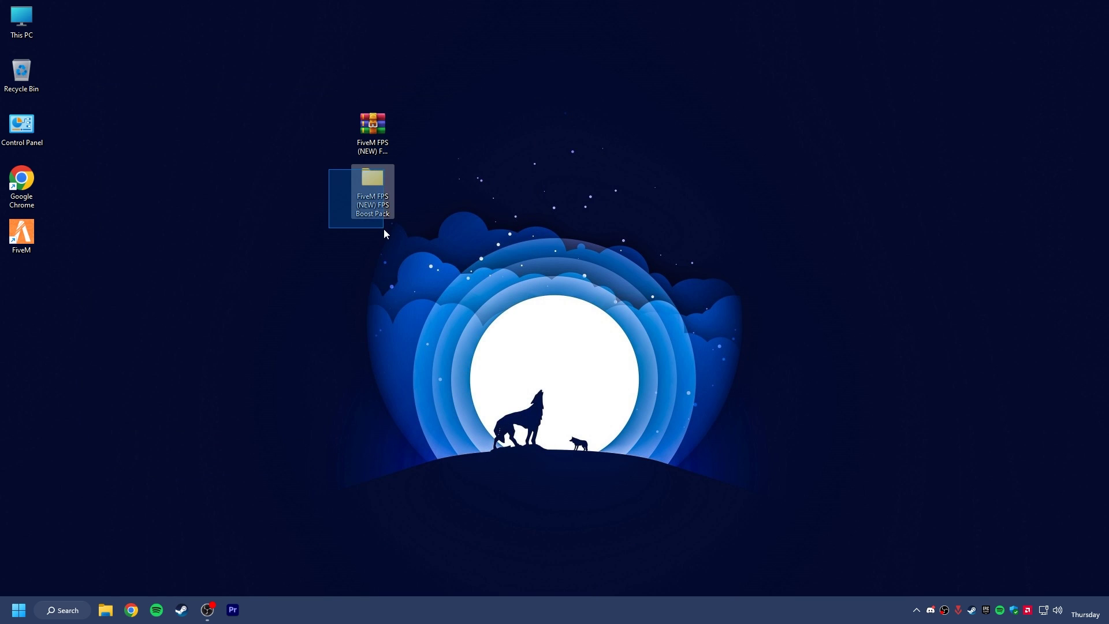
- Extract the Citizen folder from the Citizen archive into the FiveM FPS (NEW) FPS Boost Pack folder, and close the archive
double_click(380, 186)
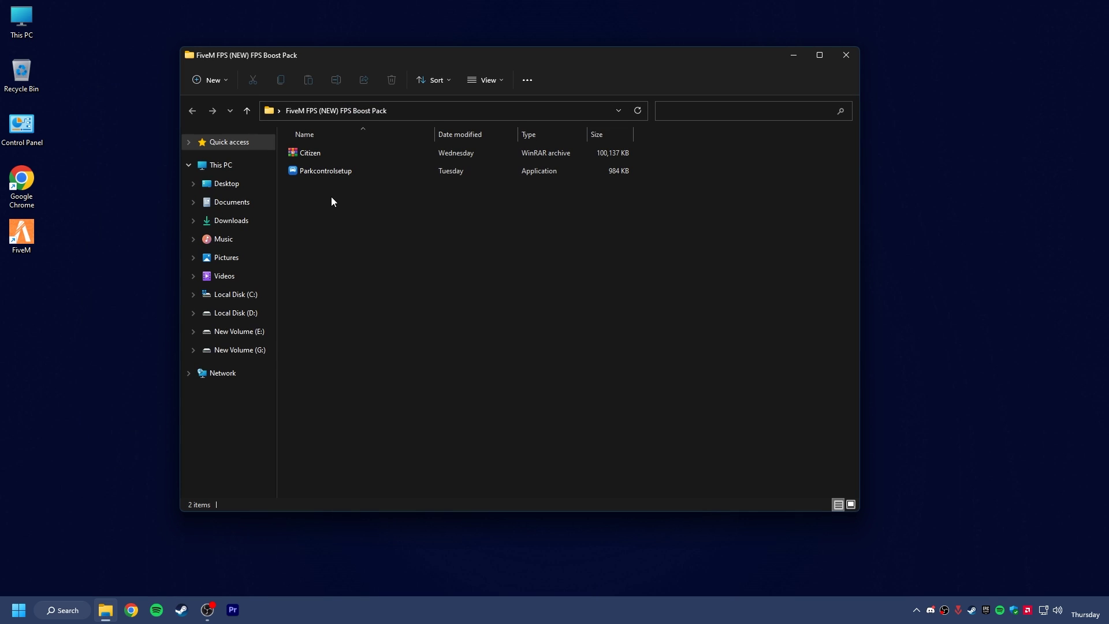
click(309, 151)
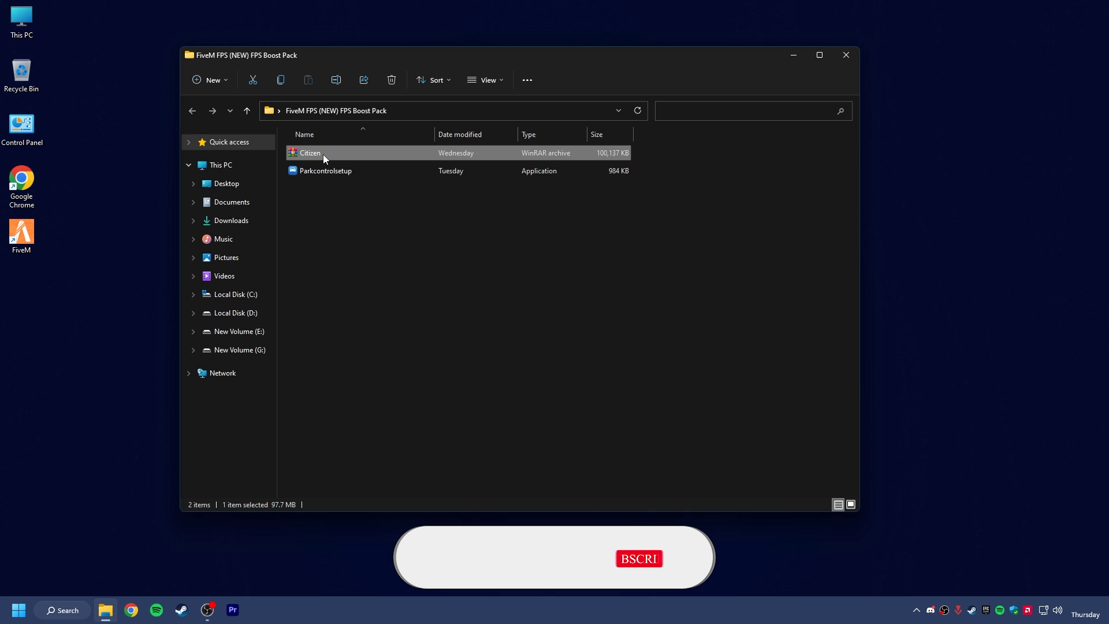
double_click(323, 155)
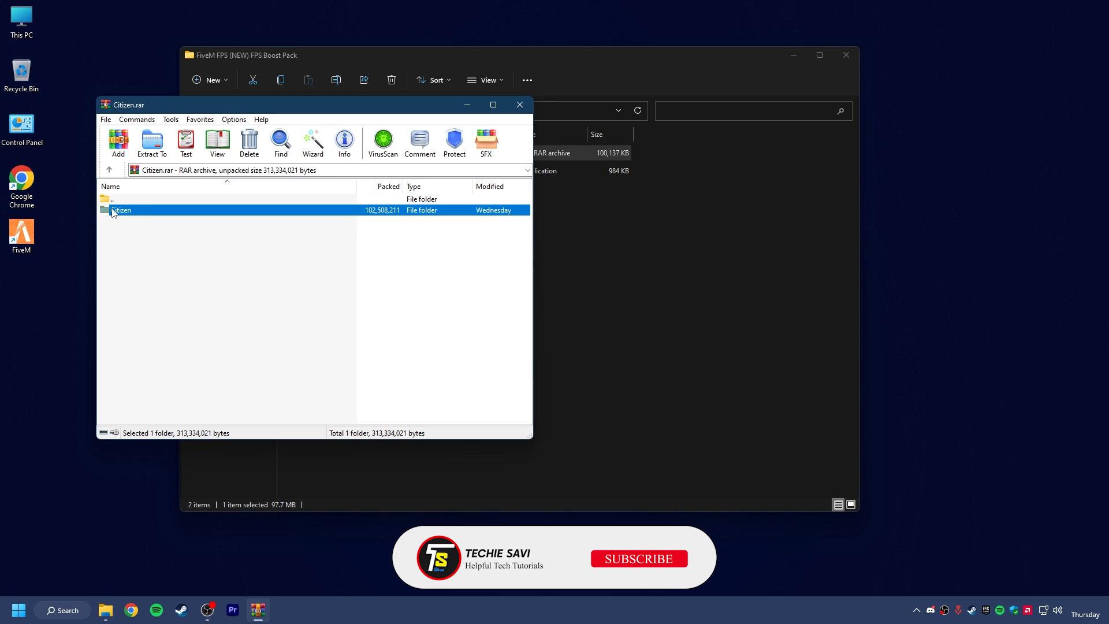
drag(320, 236, 579, 261)
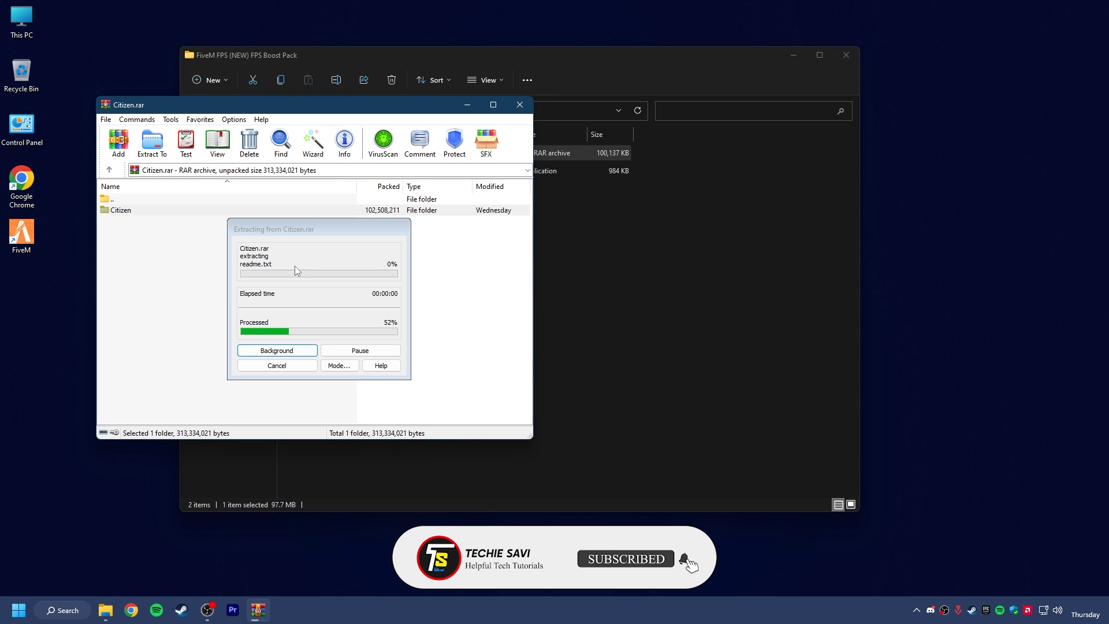
click(166, 265)
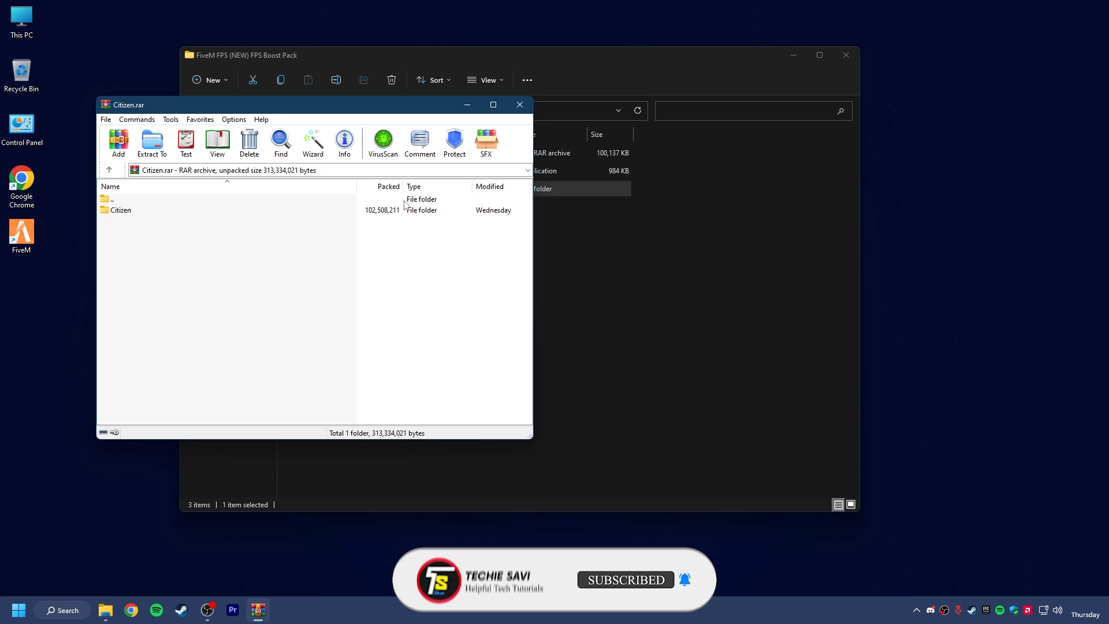
click(522, 100)
click(306, 194)
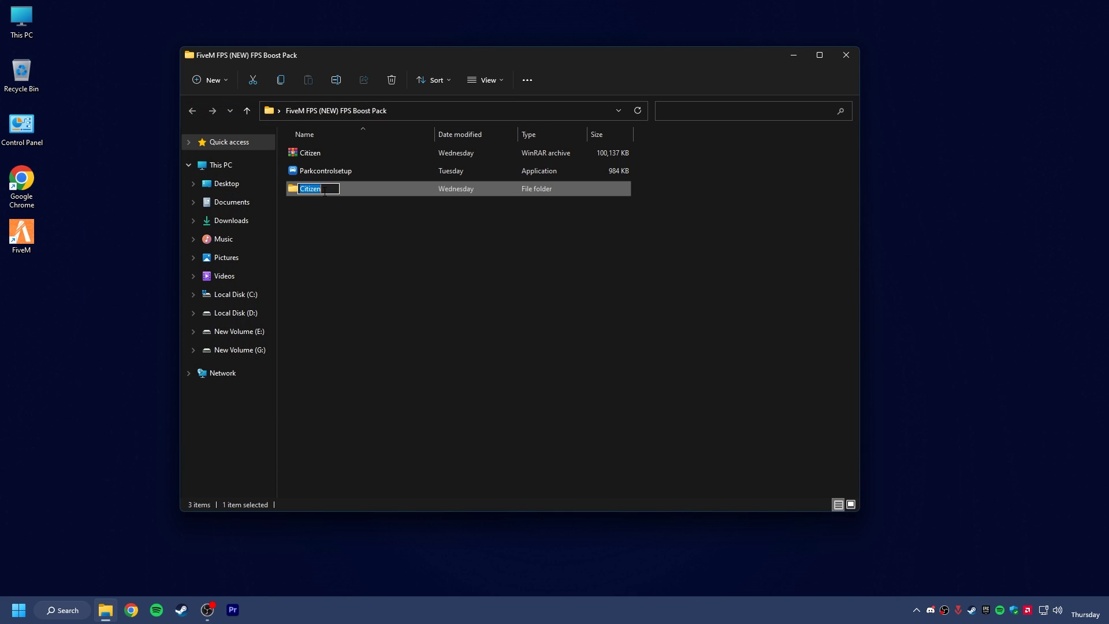
click(354, 193)
click(320, 195)
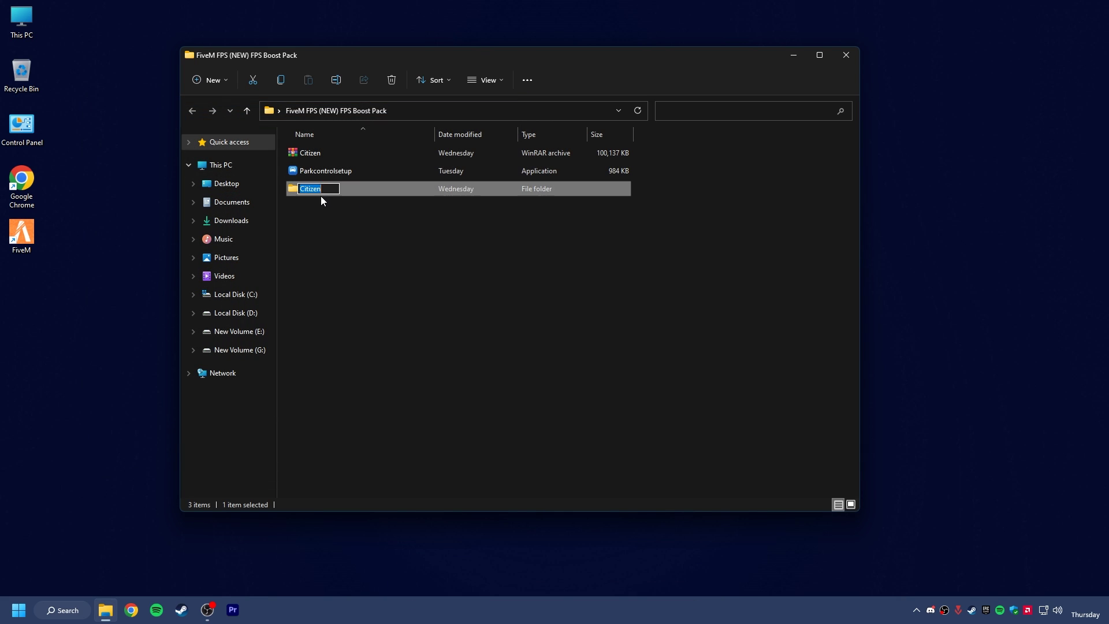
- Search Windows for %appdata%, open the found folder in File Explorer, and go from Roaming to the Local folder inside AppData
click(55, 611)
text(%ap)
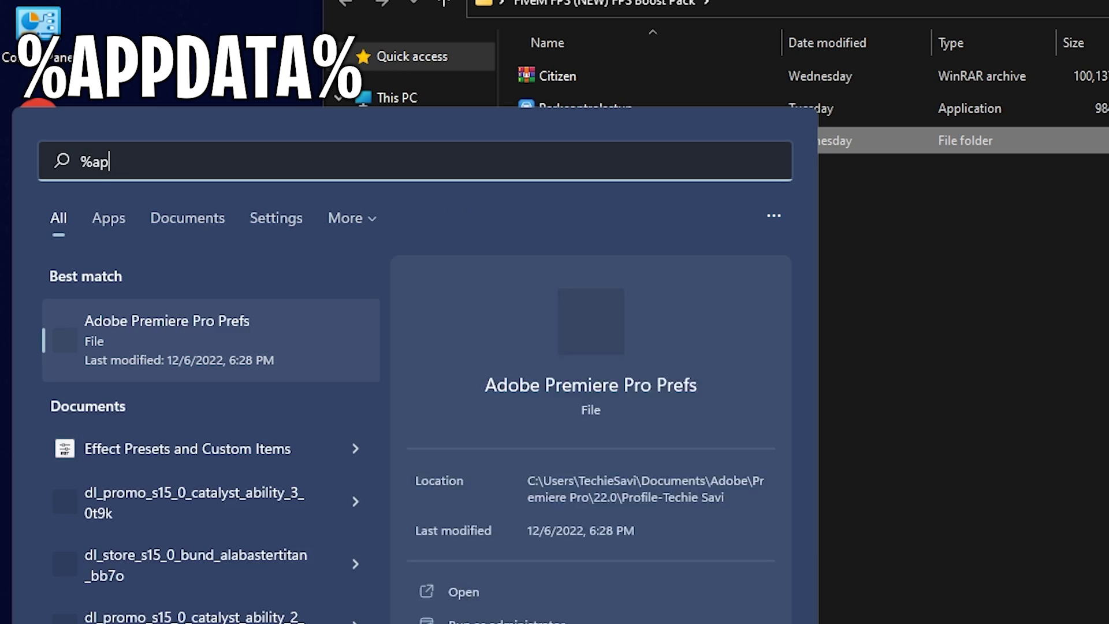
text(pdata%)
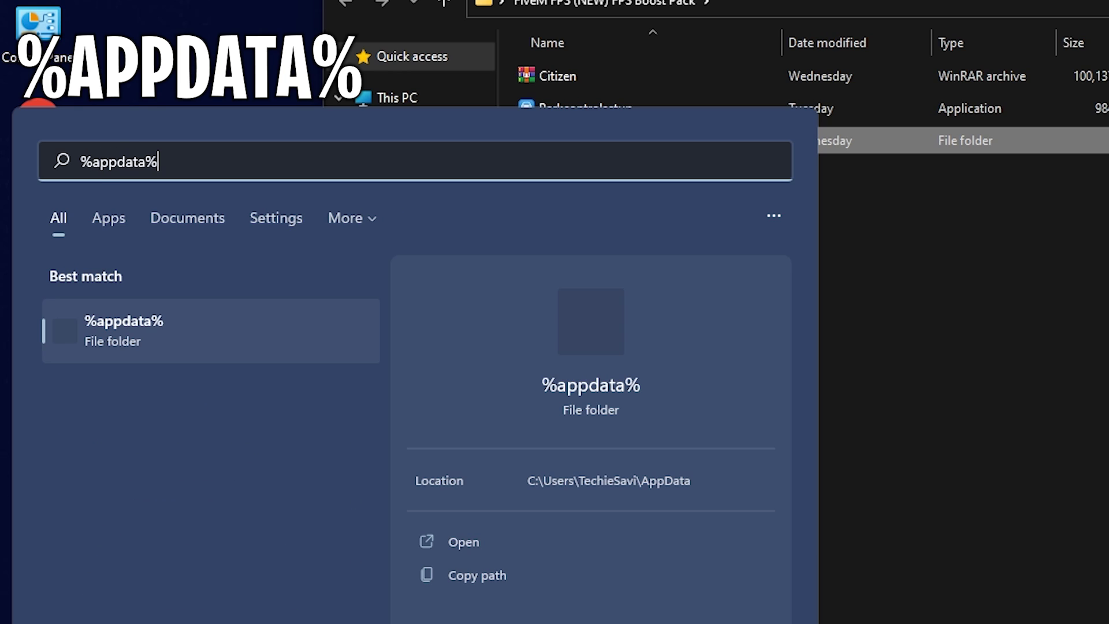
click(455, 546)
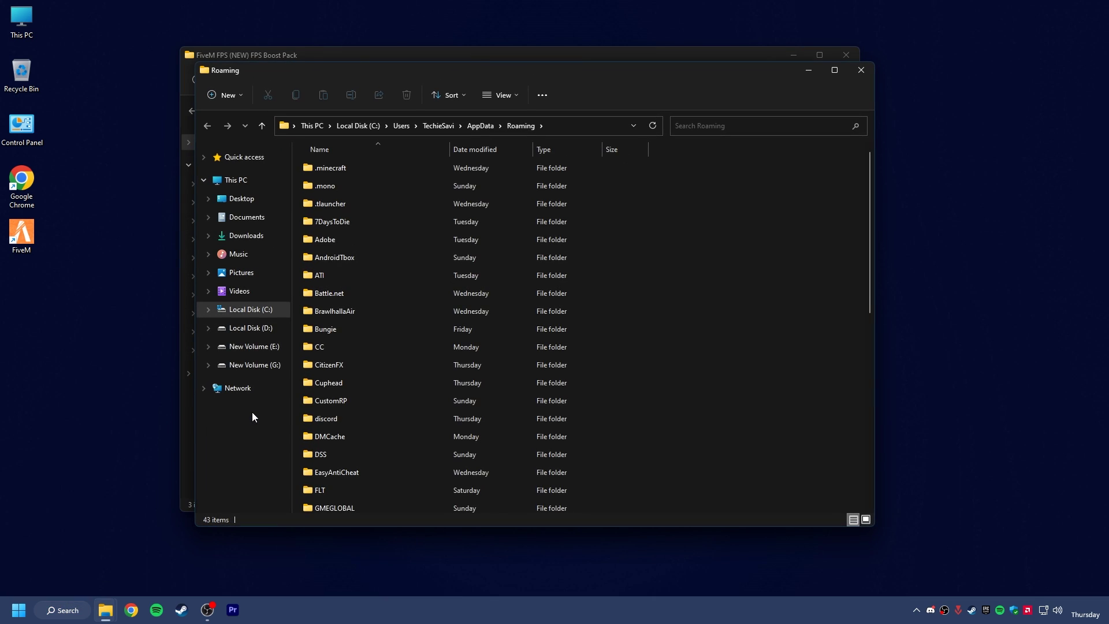
double_click(381, 72)
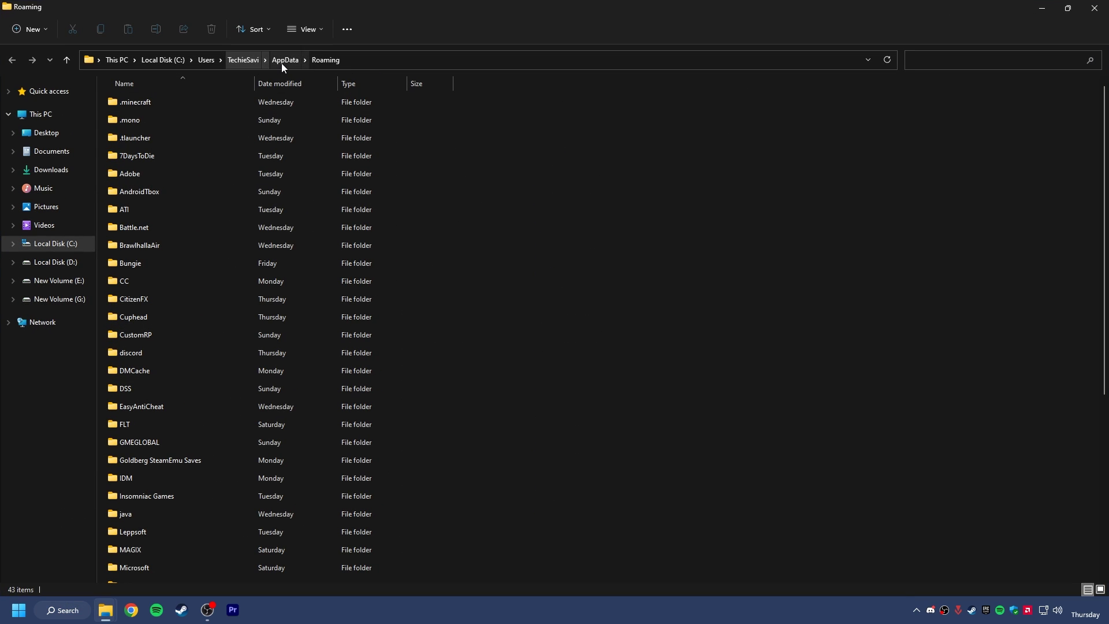
click(285, 61)
double_click(150, 103)
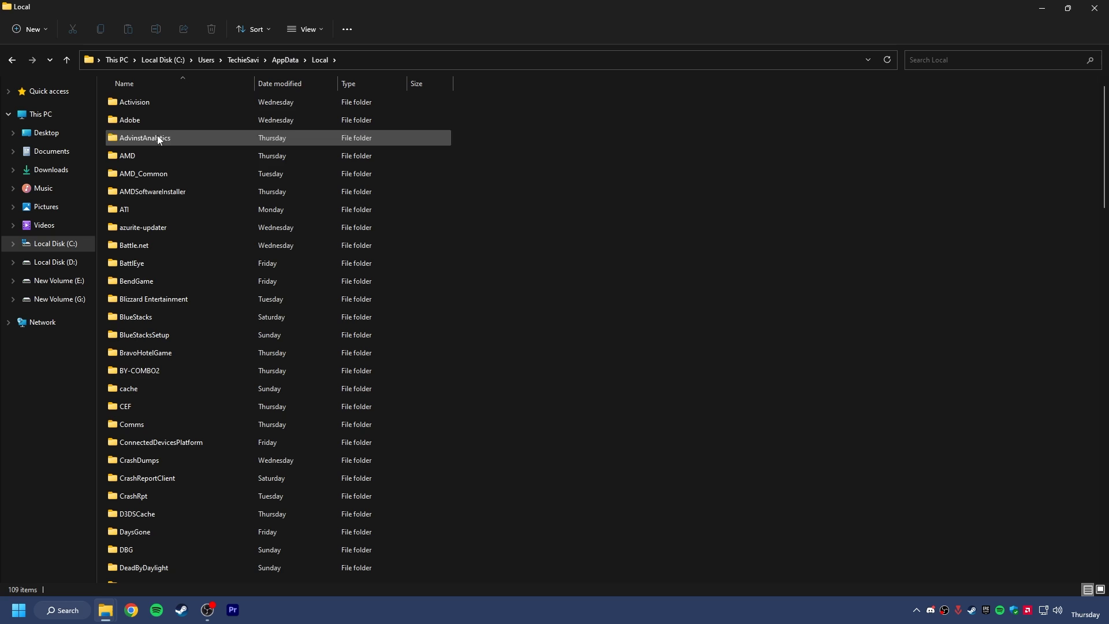
- Open the FiveM folder inside Local, go into FiveM Application Data, and select the citizen folder
key(f)
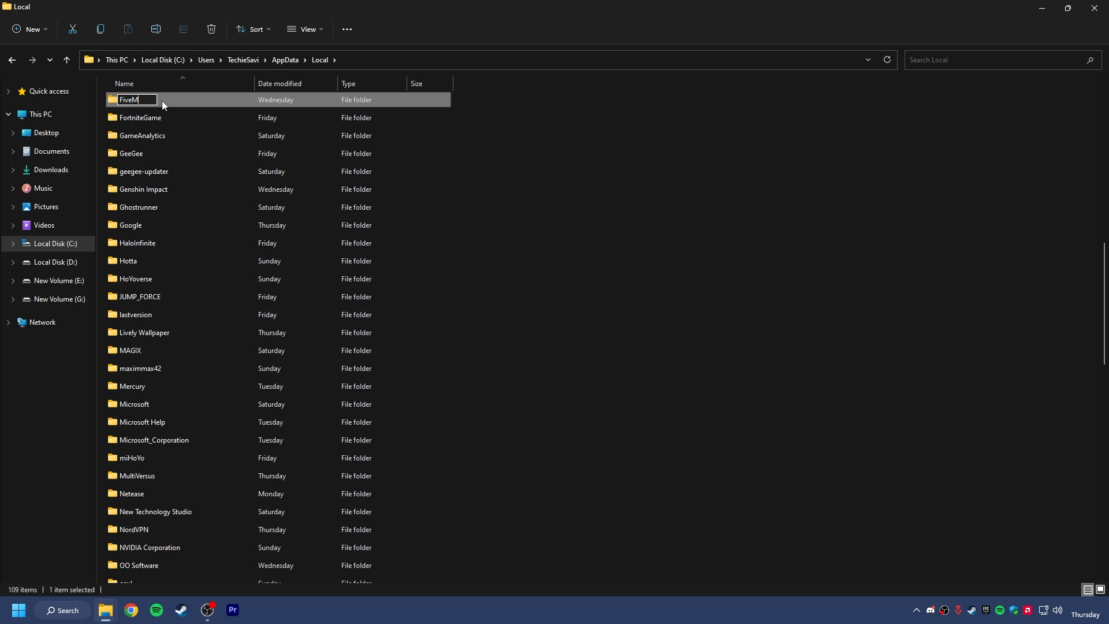
double_click(161, 101)
click(134, 108)
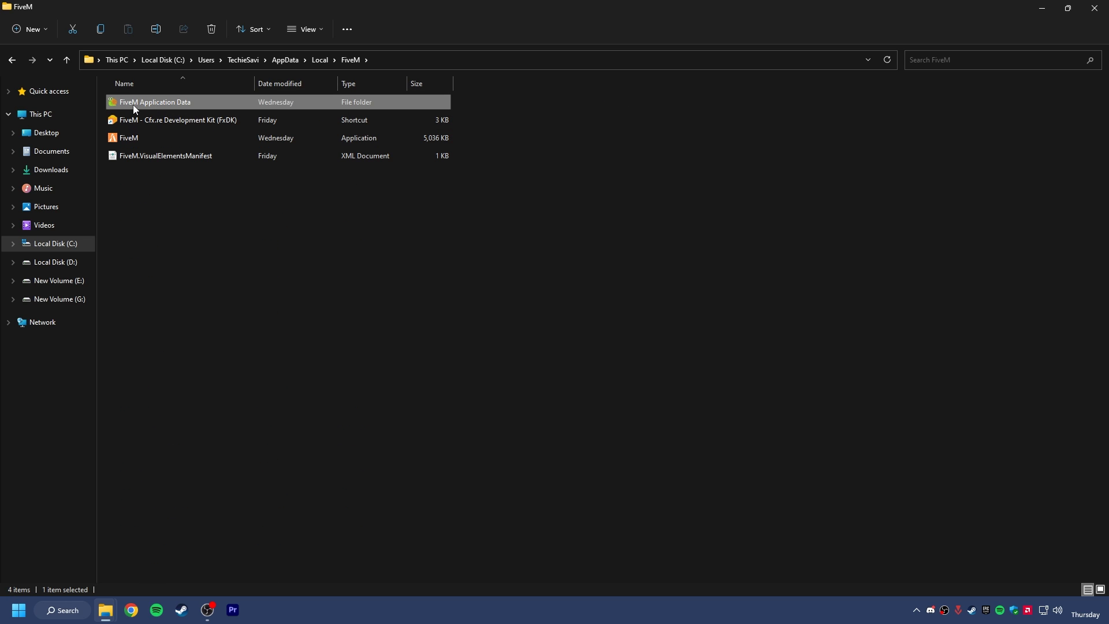
double_click(156, 104)
click(138, 119)
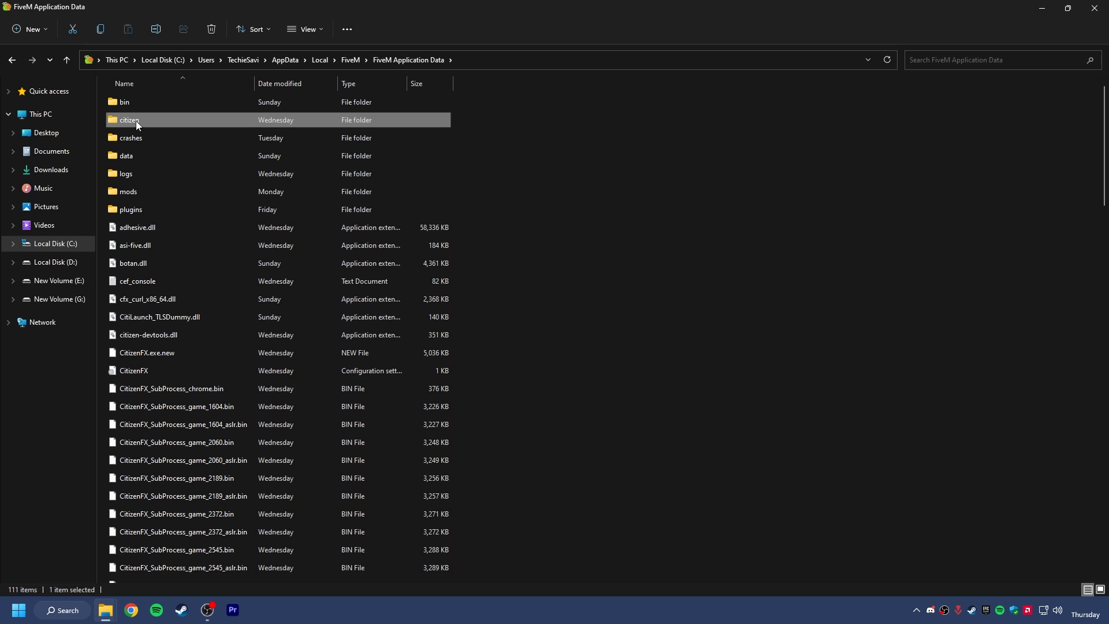
- Copy the extracted Citizen folder from the FiveM FPS (NEW) FPS Boost Pack into FiveM Application Data, replacing the files in the destination
click(102, 609)
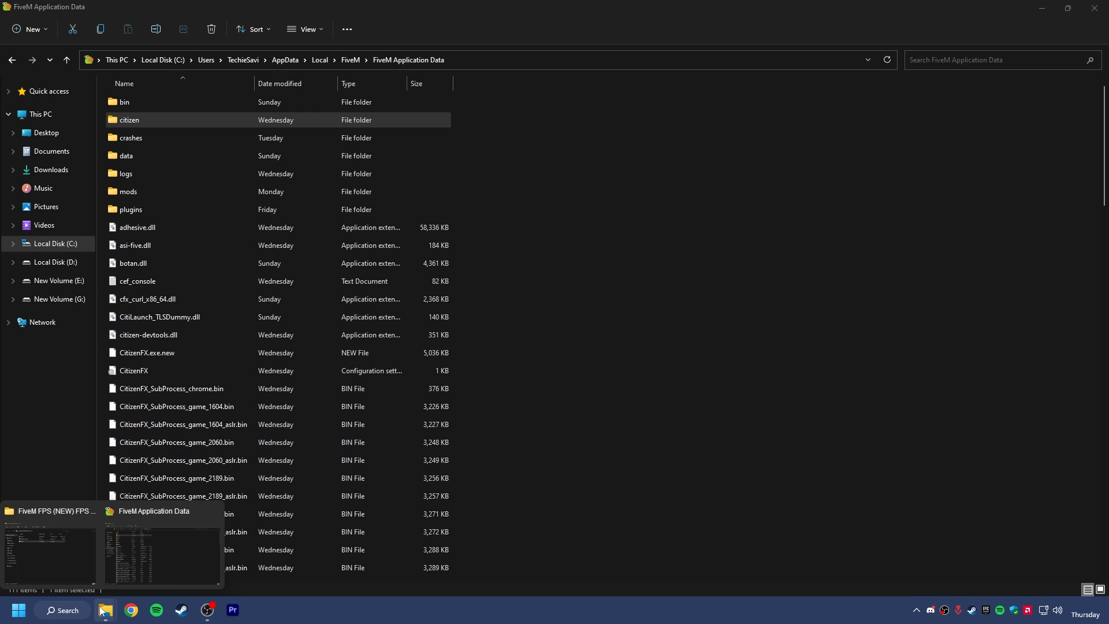
click(84, 568)
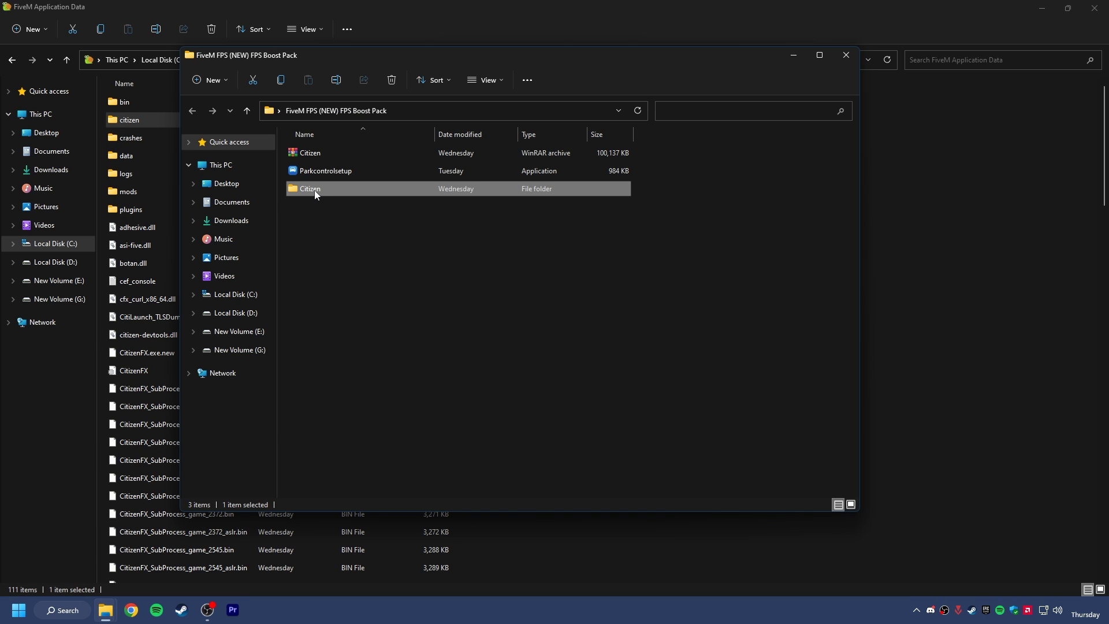
drag(373, 57, 614, 65)
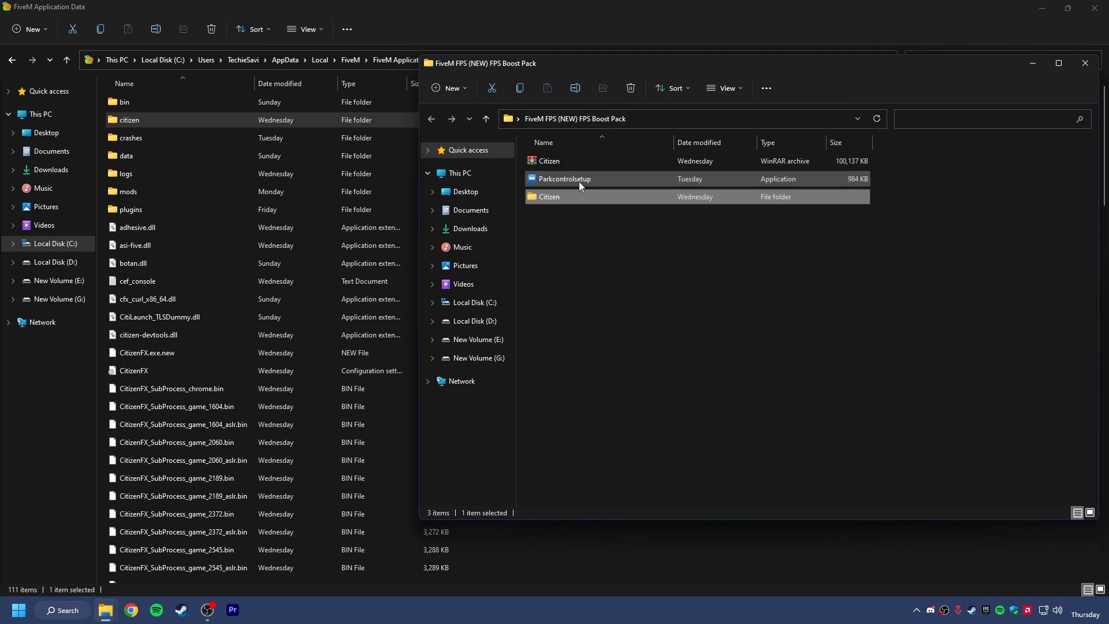
right_click(553, 197)
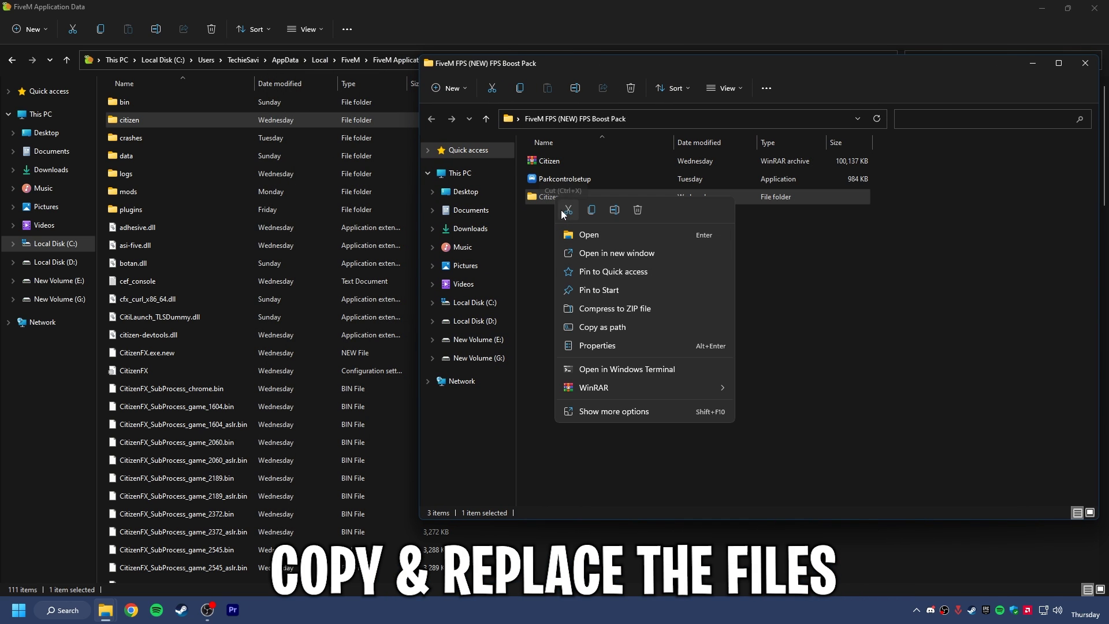
click(591, 210)
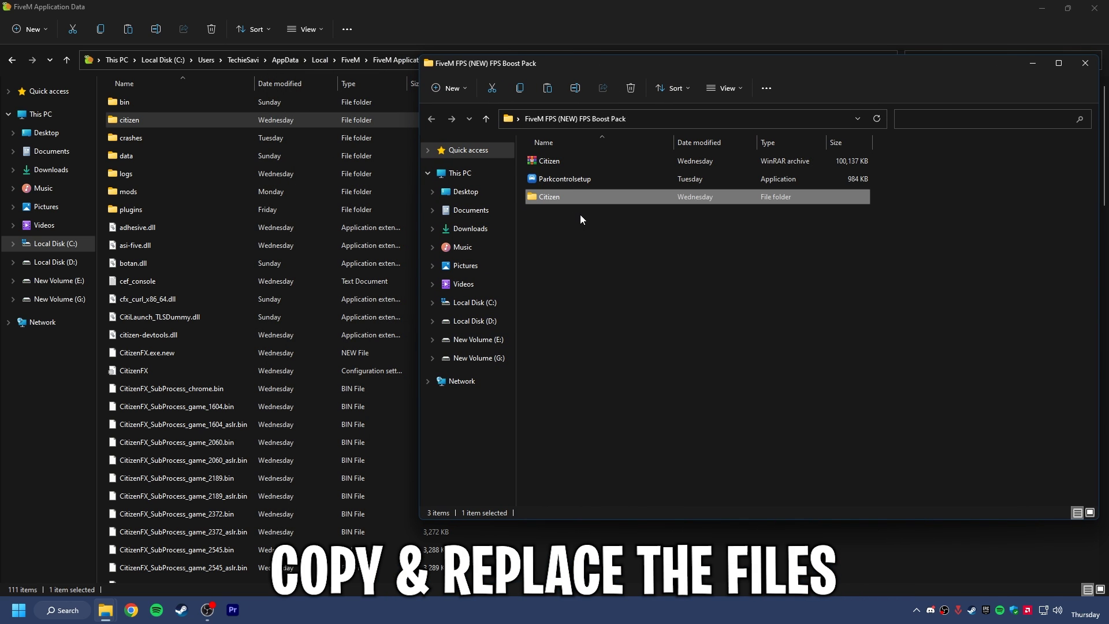
click(529, 13)
right_click(528, 226)
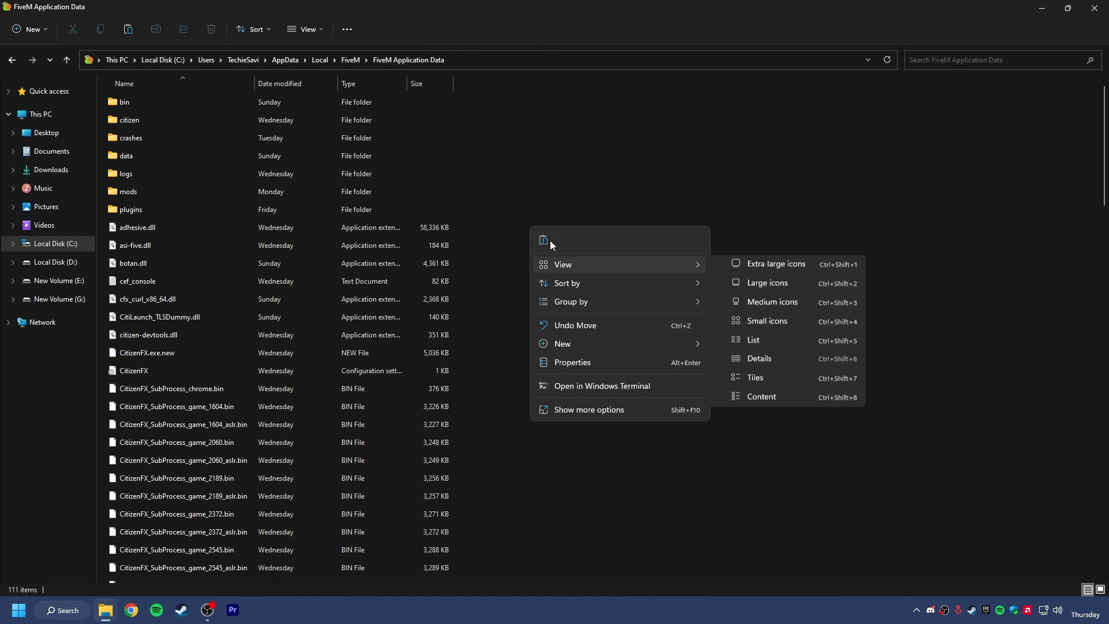
click(546, 240)
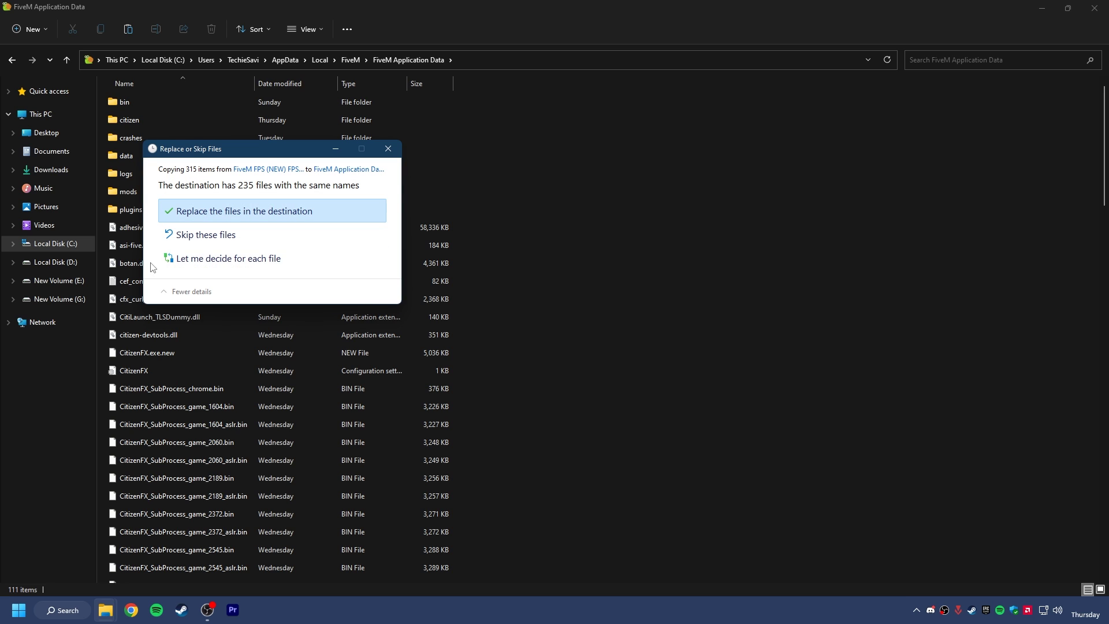
click(214, 211)
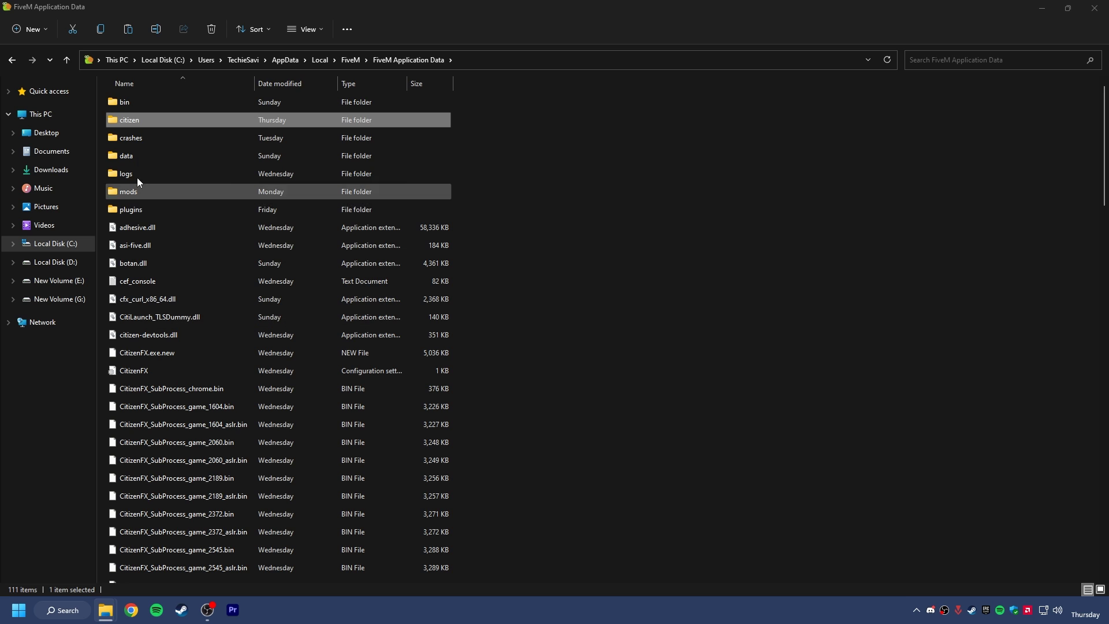
- Check the contents of the citizen folder in FiveM Application Data, return to the parent folder, and close that File Explorer window
double_click(128, 120)
drag(465, 138, 267, 506)
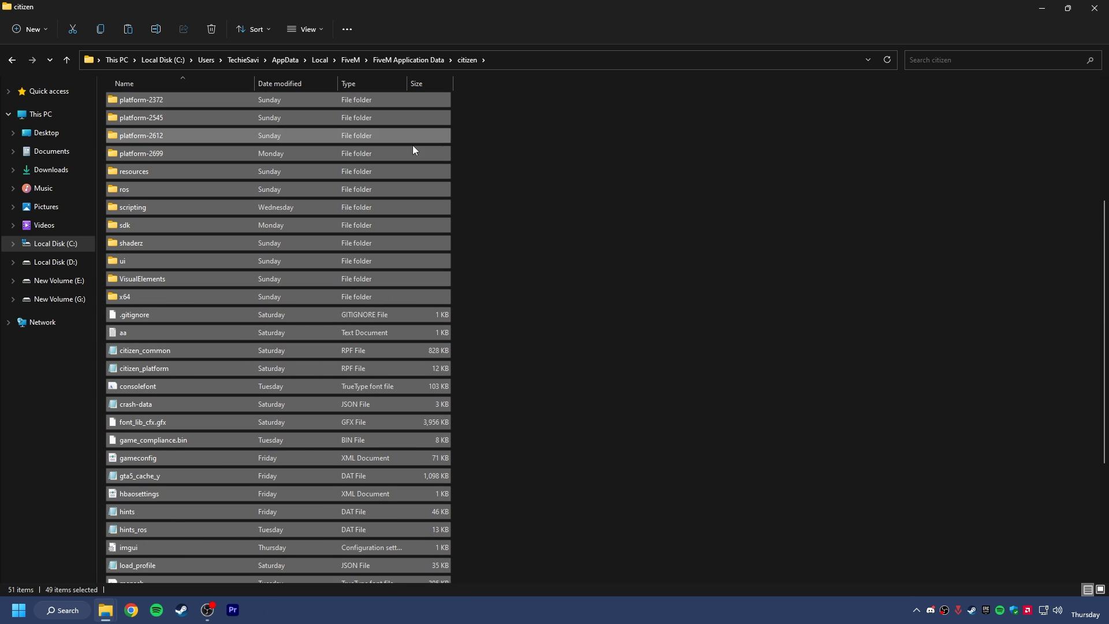
click(462, 116)
click(415, 61)
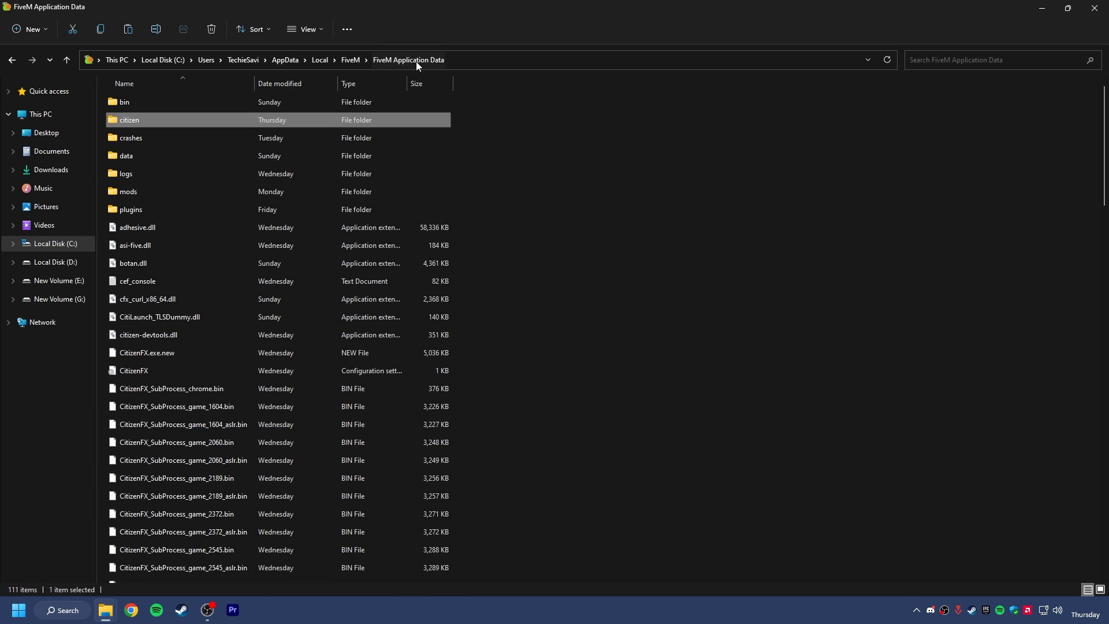
click(1095, 11)
- Run Parkcontrolsetup from the boost pack, agree to the license, complete the ParkControl installation, and minimize the boost pack folder window
drag(715, 68, 515, 55)
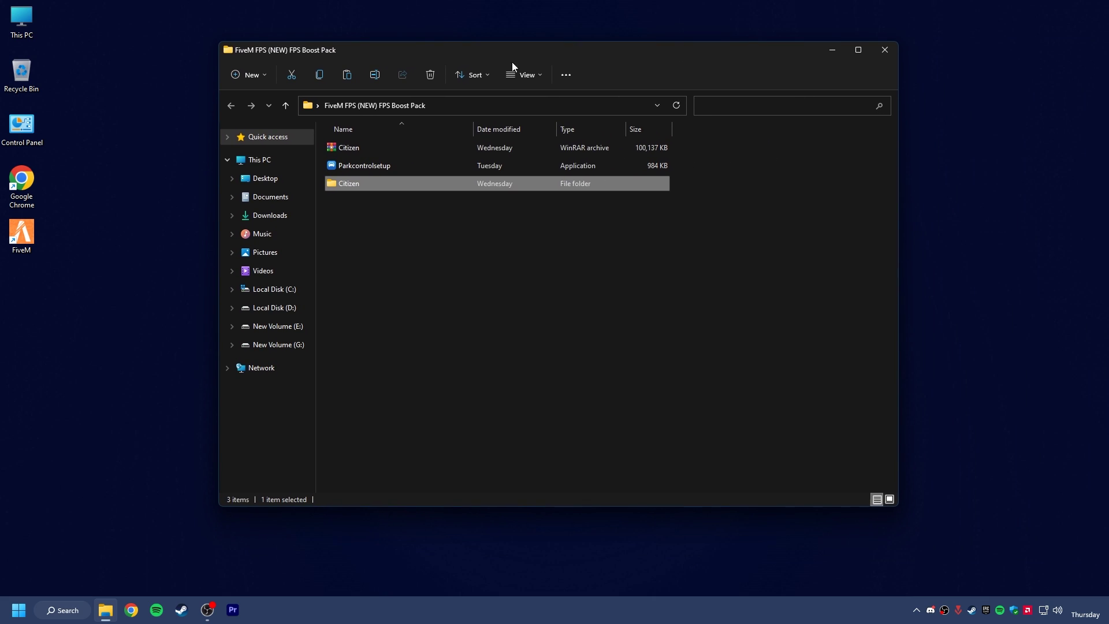
click(362, 167)
double_click(384, 167)
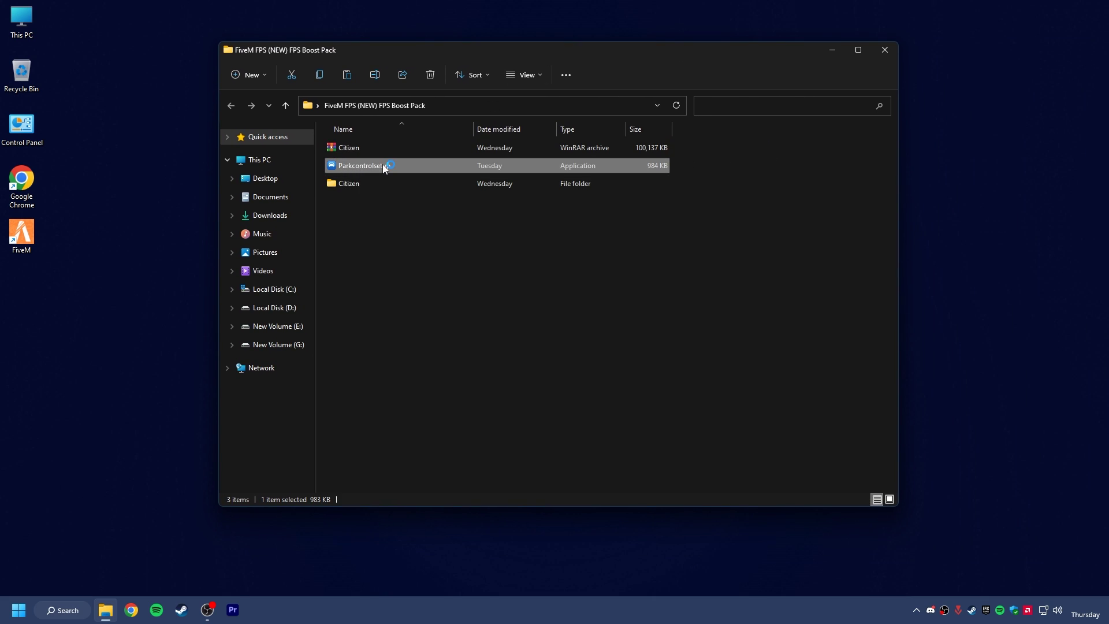
click(569, 332)
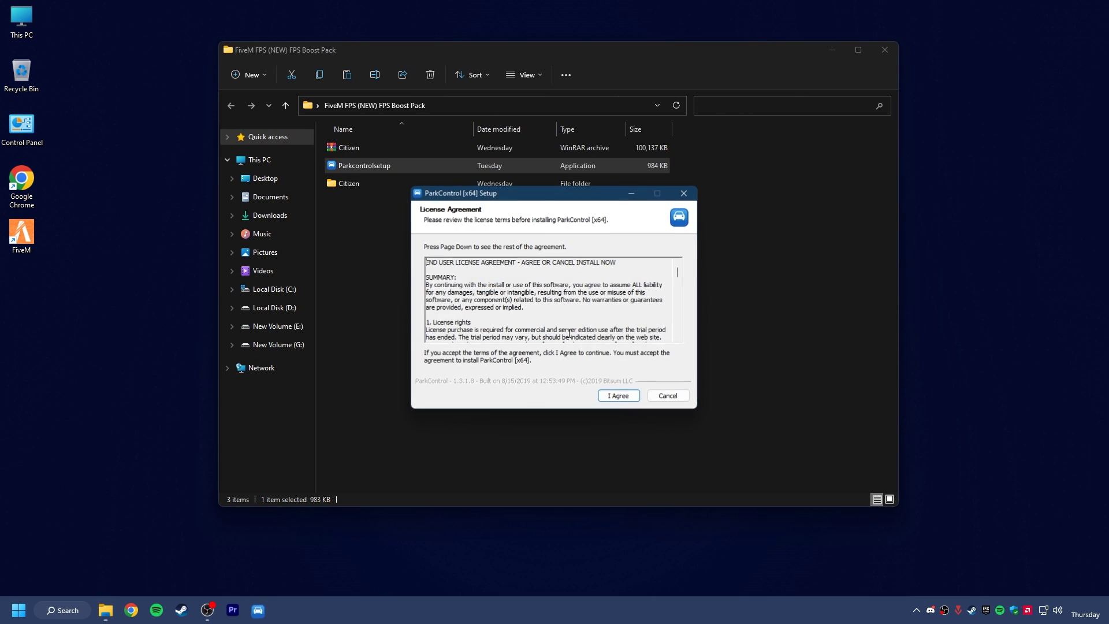
click(616, 396)
click(618, 396)
click(618, 396)
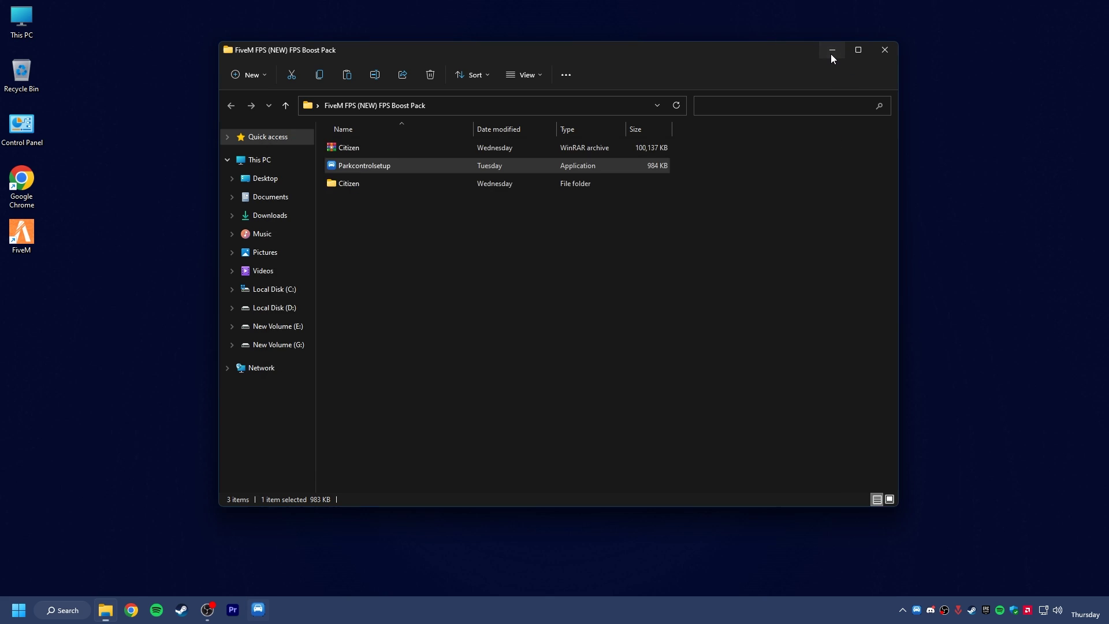
click(831, 52)
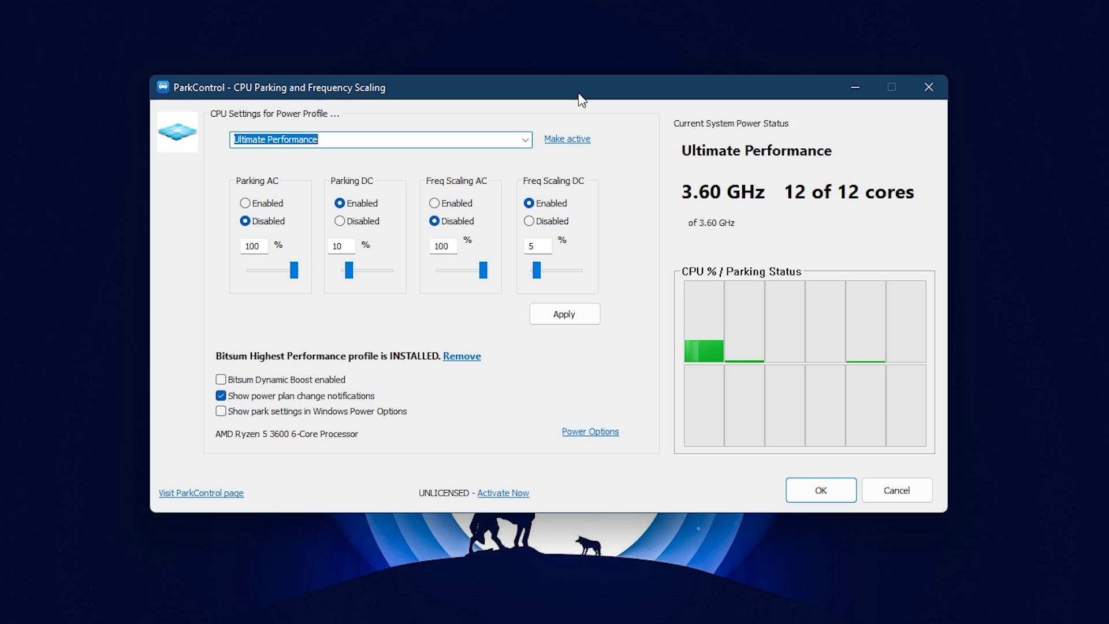
- Choose the Bitsum Highest Performance power profile with parking and frequency scaling disabled, make it active, and apply the settings
click(525, 140)
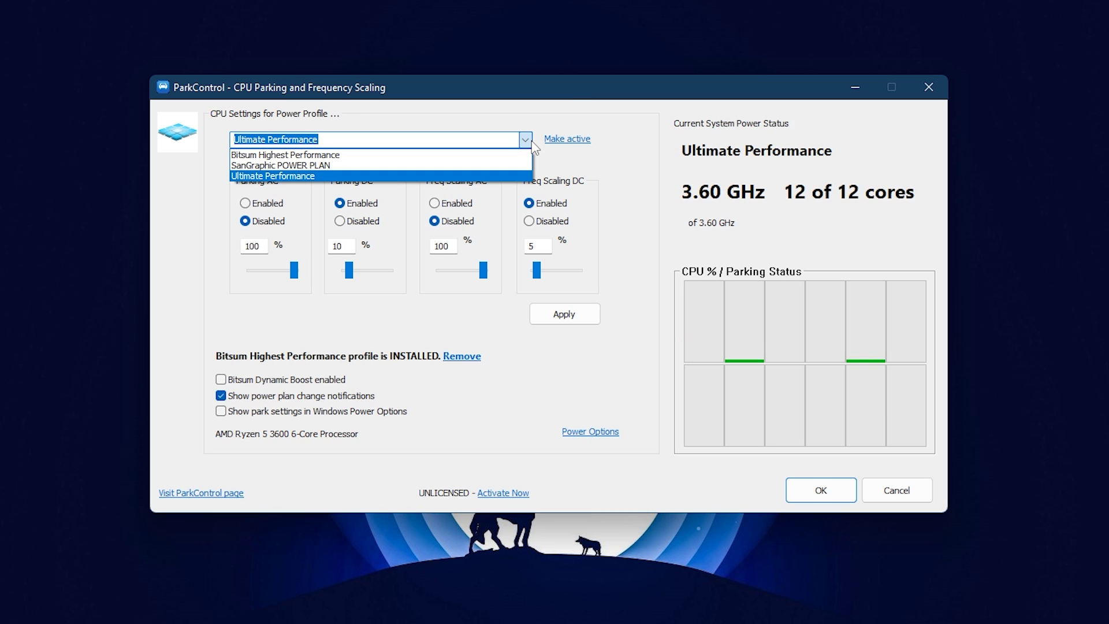
click(267, 158)
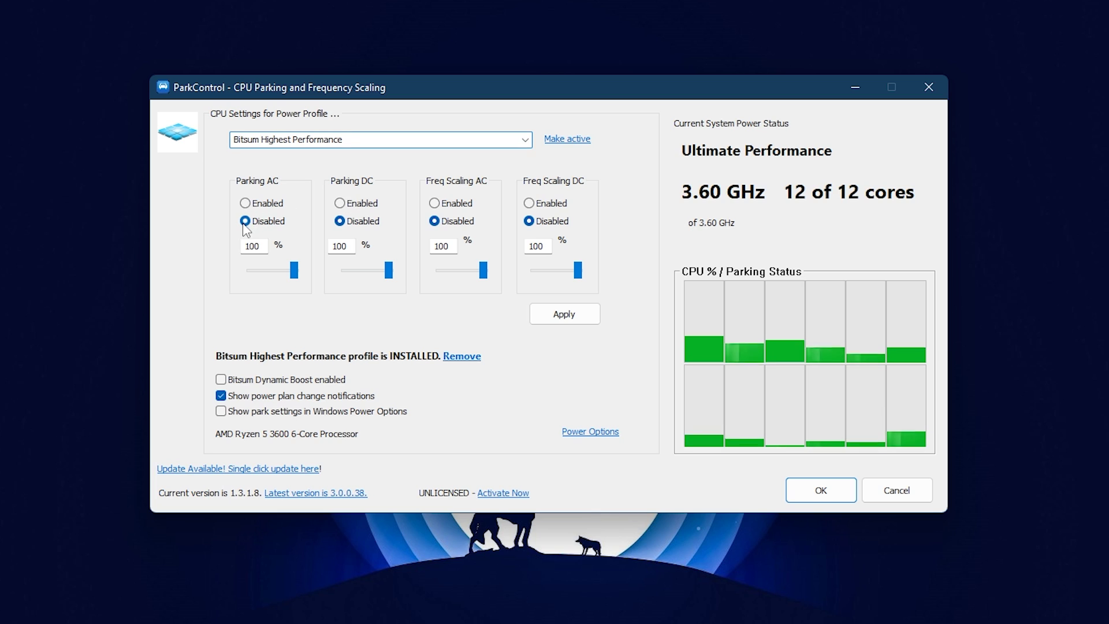
click(337, 224)
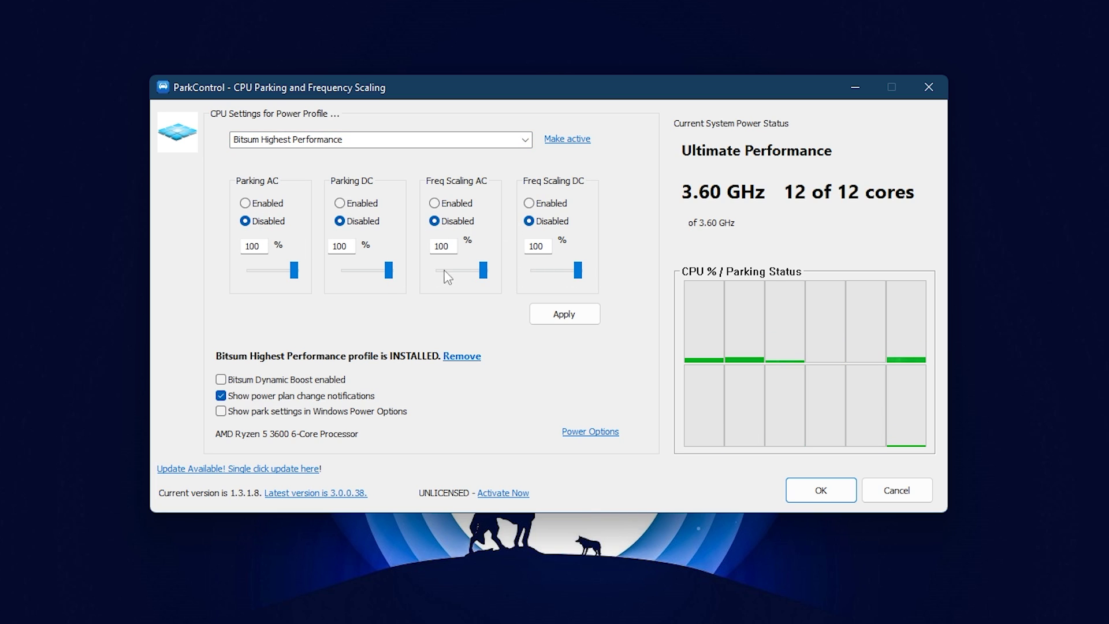
click(568, 141)
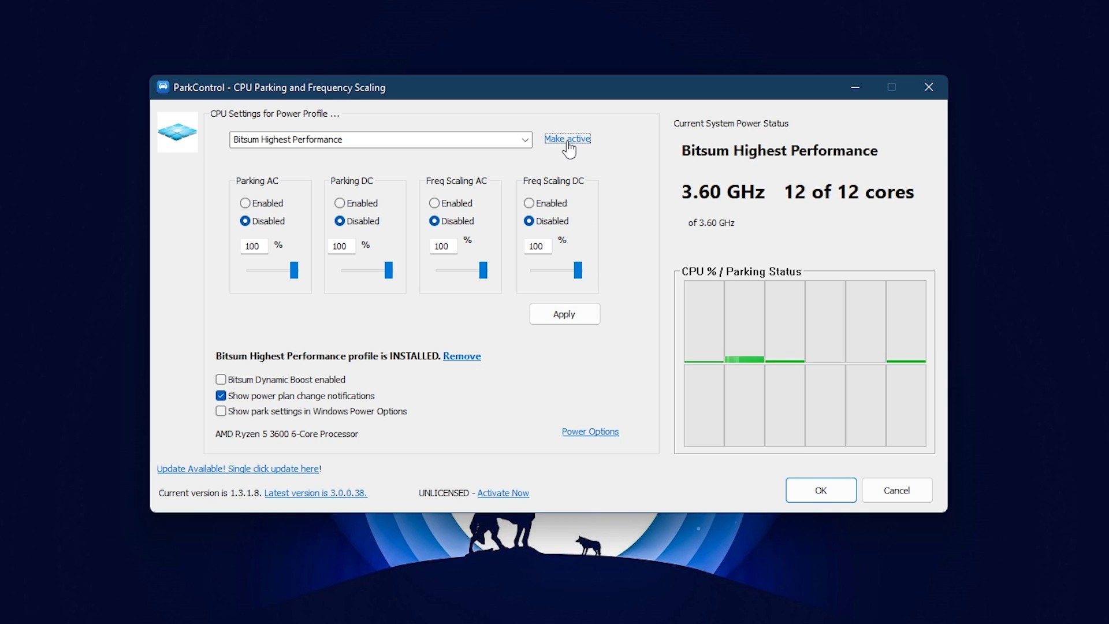
click(559, 311)
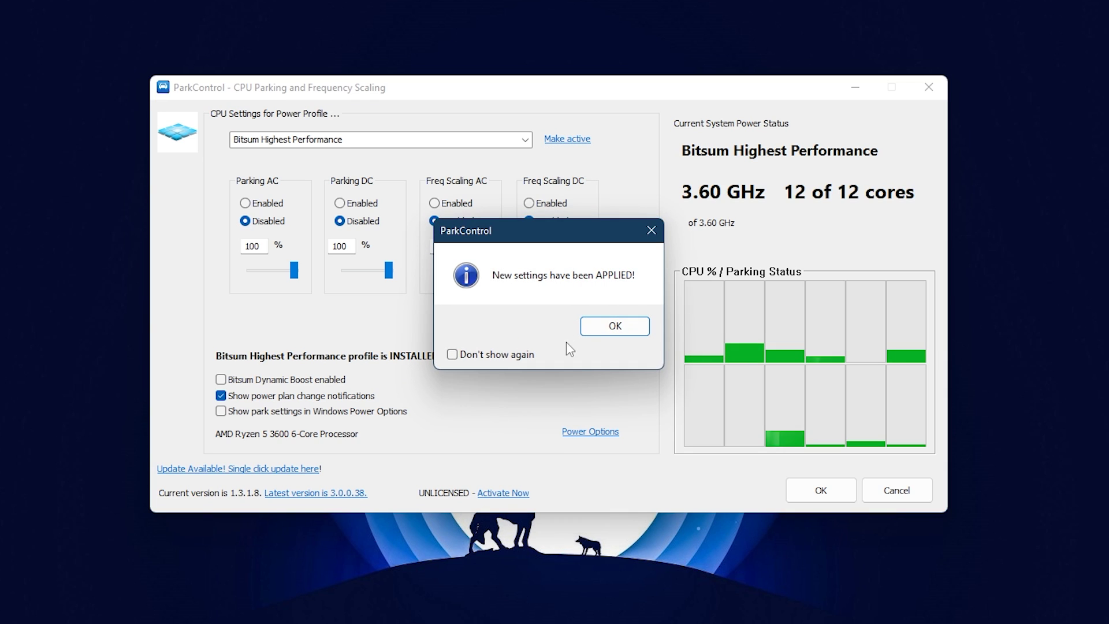
click(604, 326)
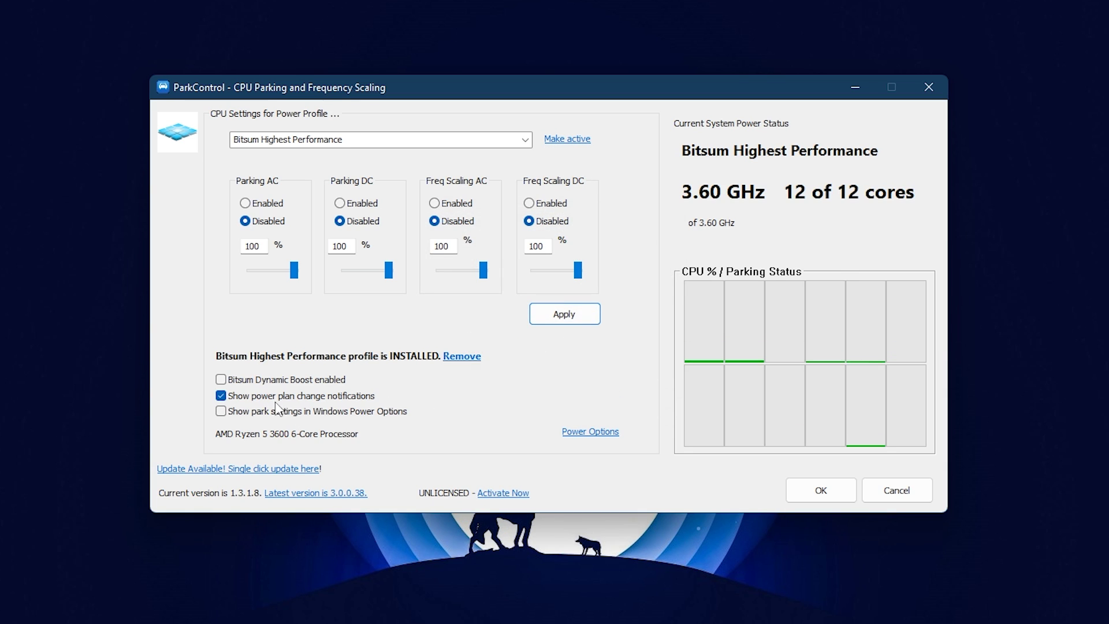
- Enable Bitsum Dynamic Boost with Bitsum Highest Performance for idle use, show park settings in Windows Power Options, apply, and close ParkControl
click(220, 379)
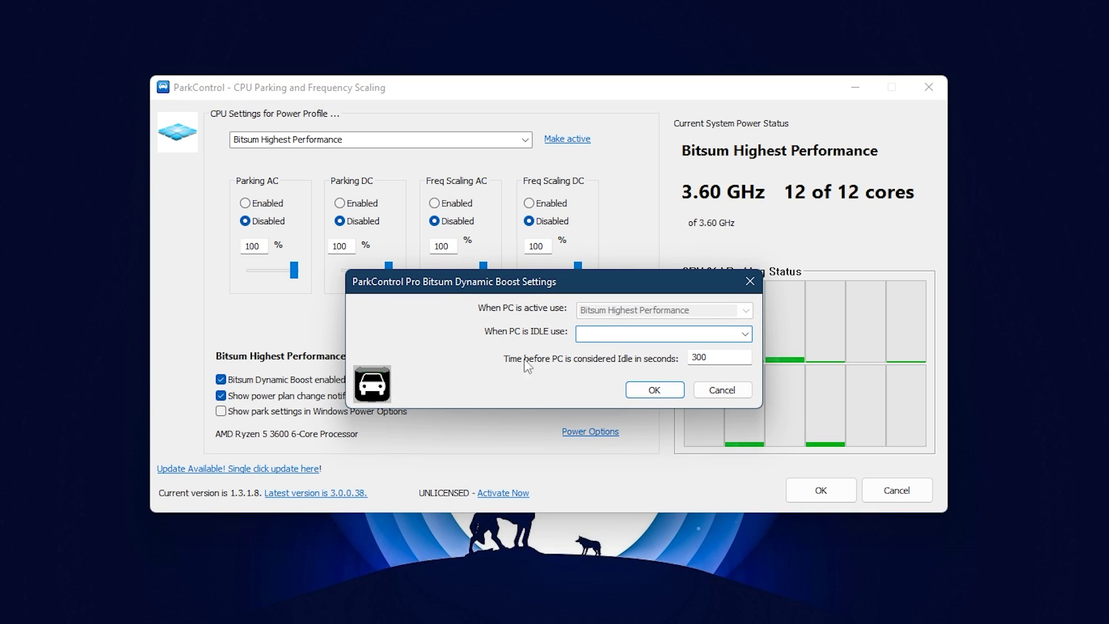
click(744, 335)
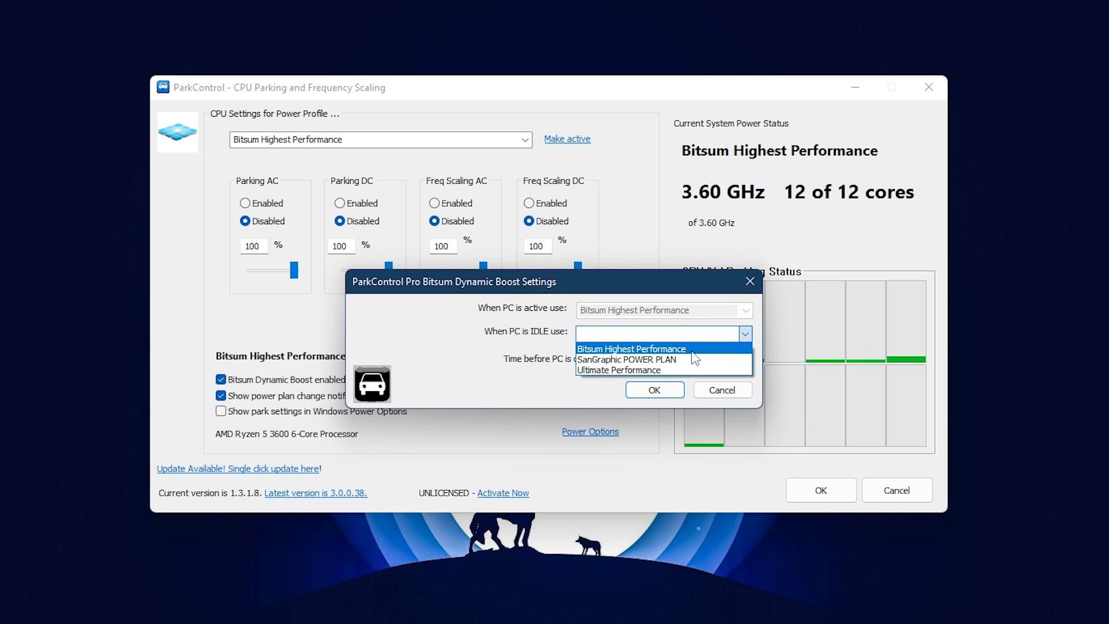
click(639, 345)
click(641, 391)
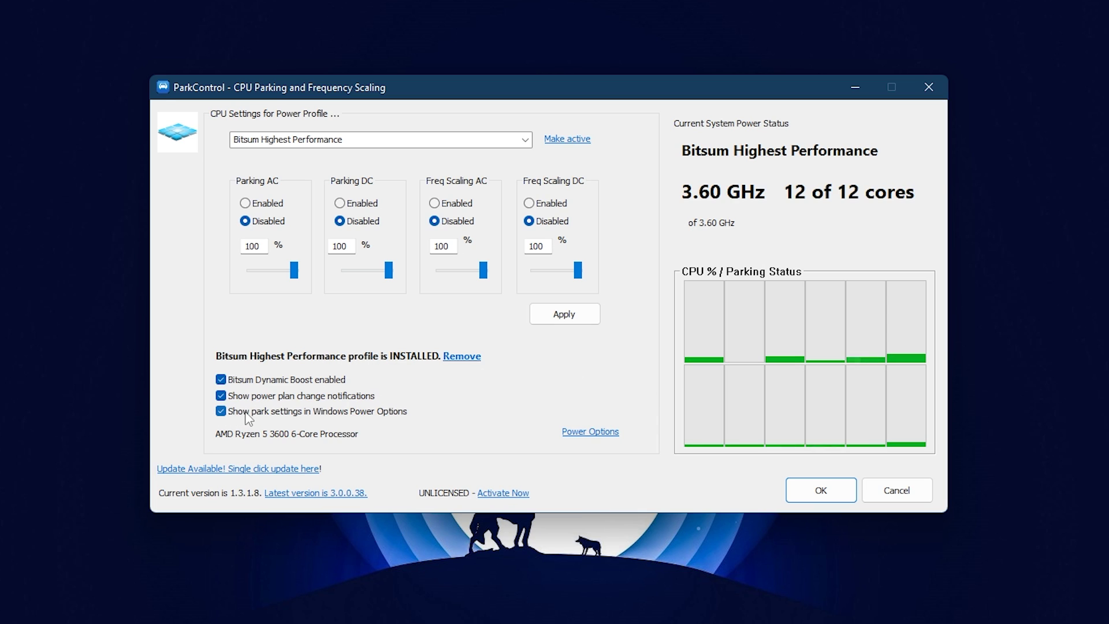
click(574, 317)
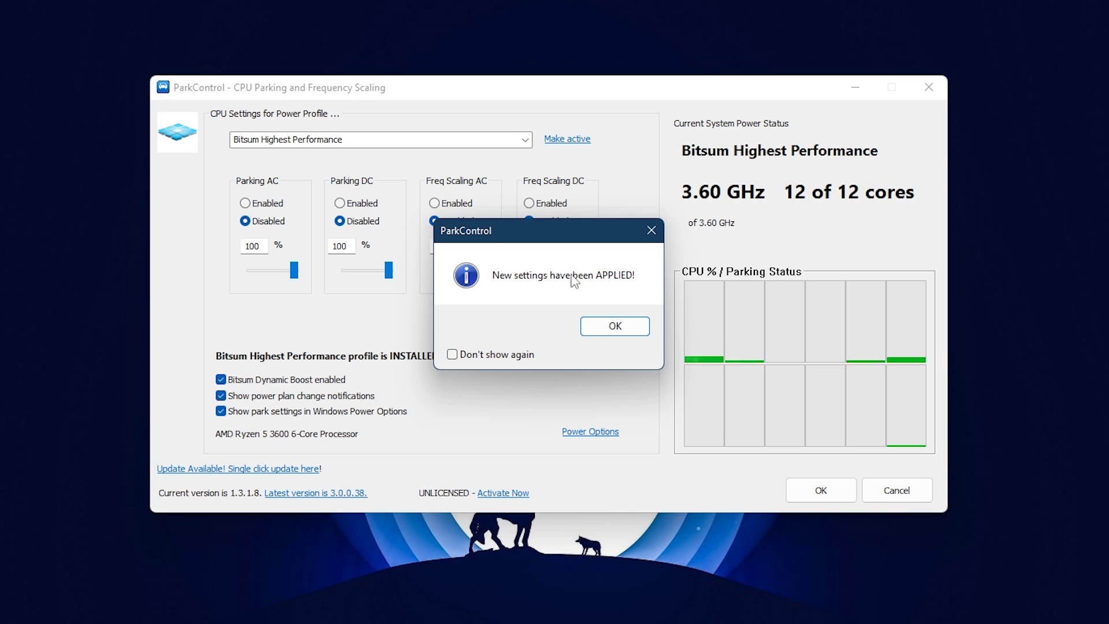
click(615, 325)
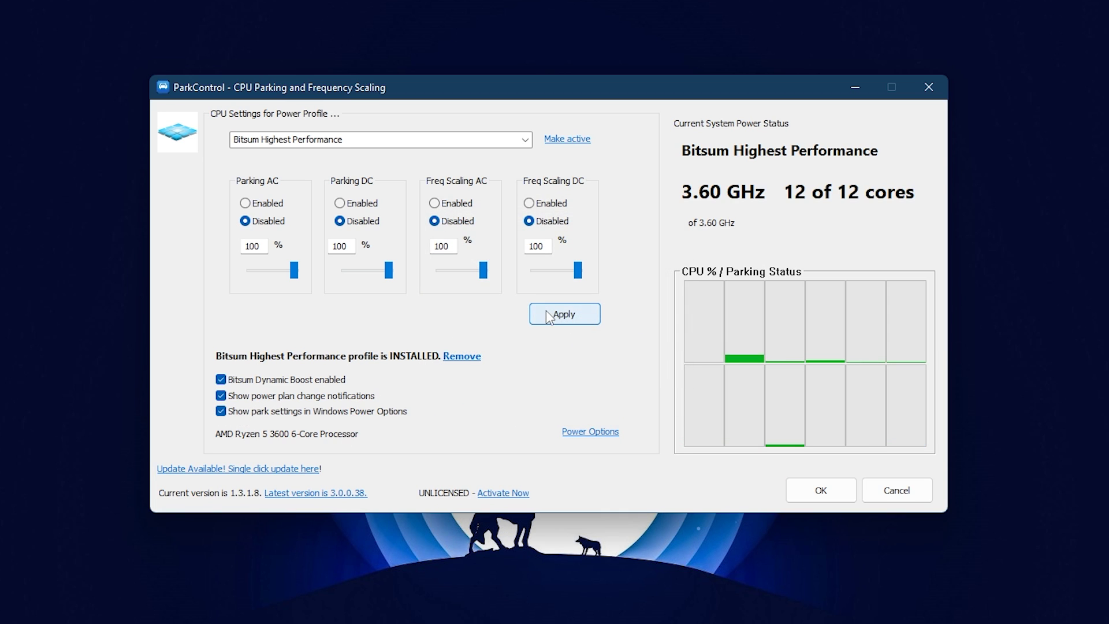
click(819, 491)
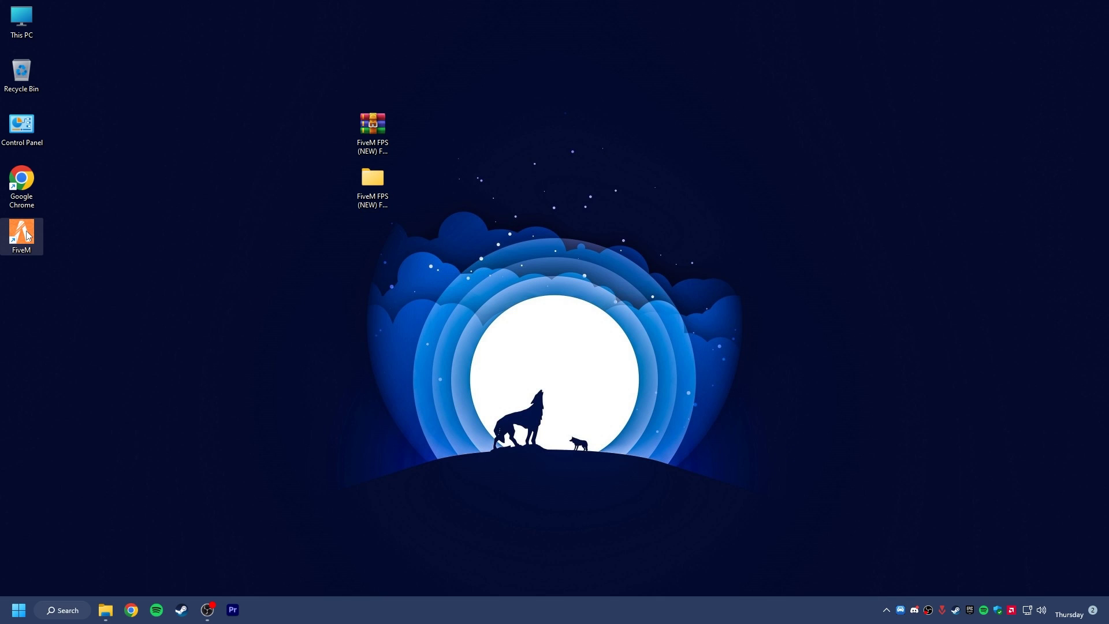
- Launch FiveM from the desktop and open the Graphics settings in the in-game pause menu
right_click(27, 234)
click(68, 273)
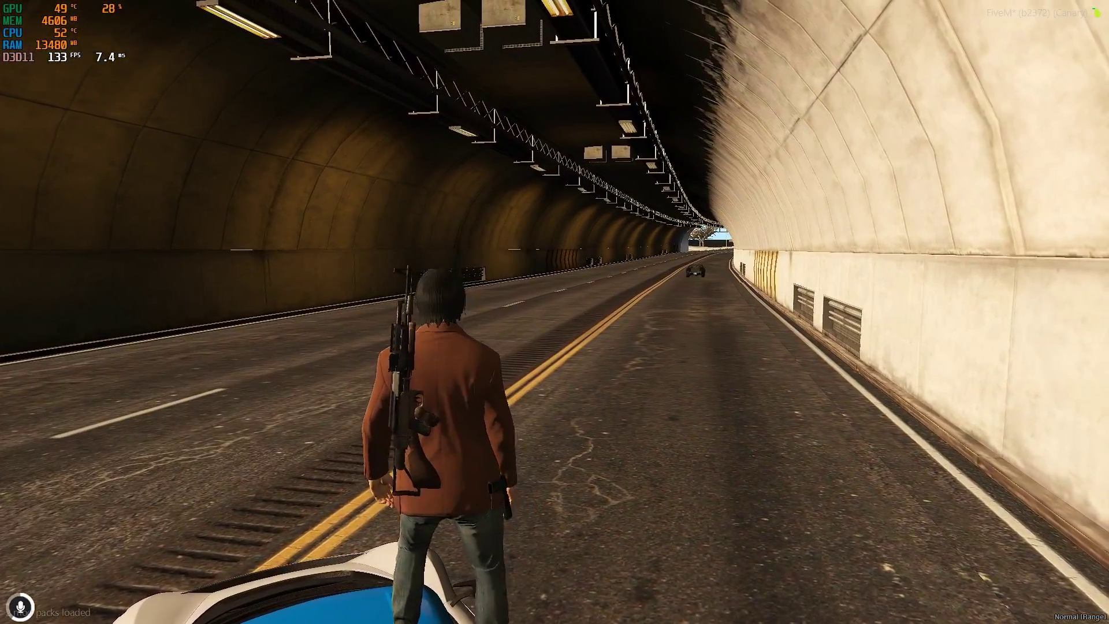
key(Escape)
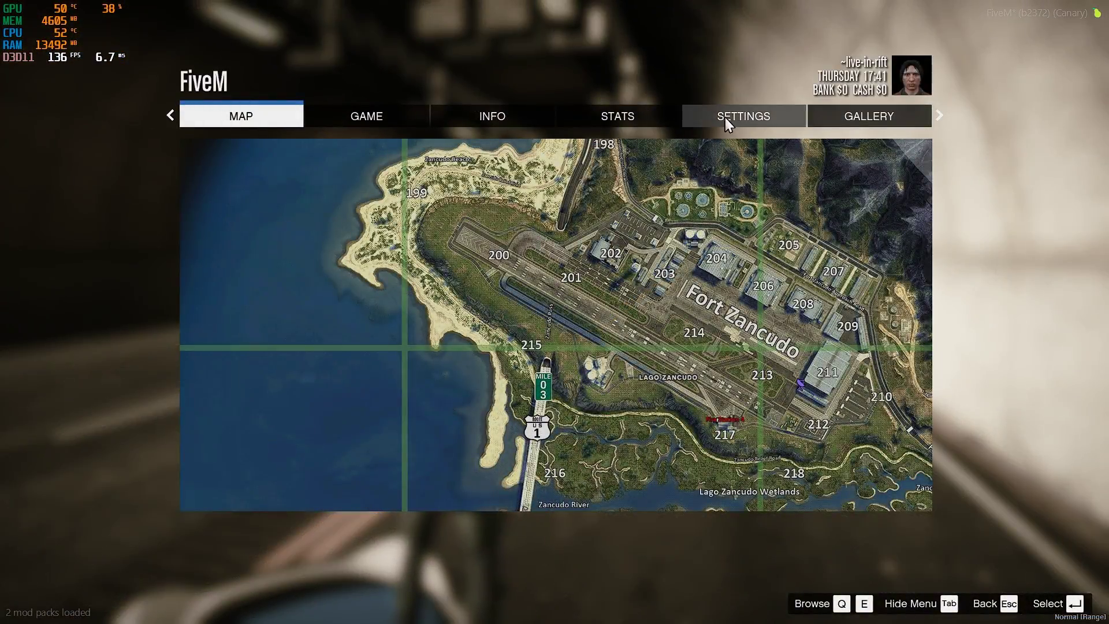
click(743, 121)
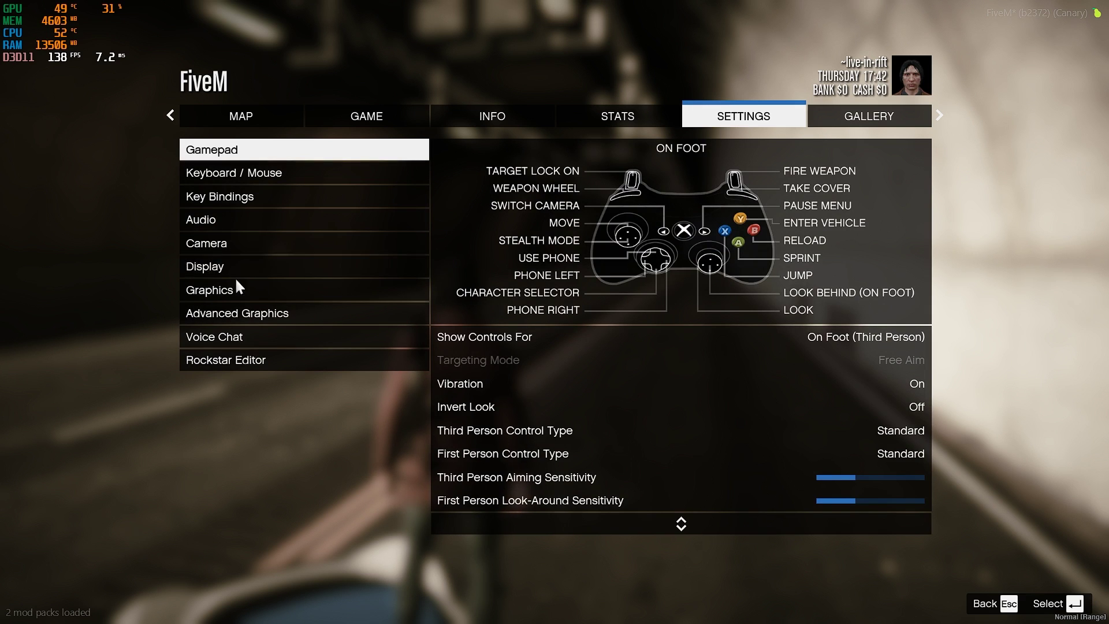
click(206, 289)
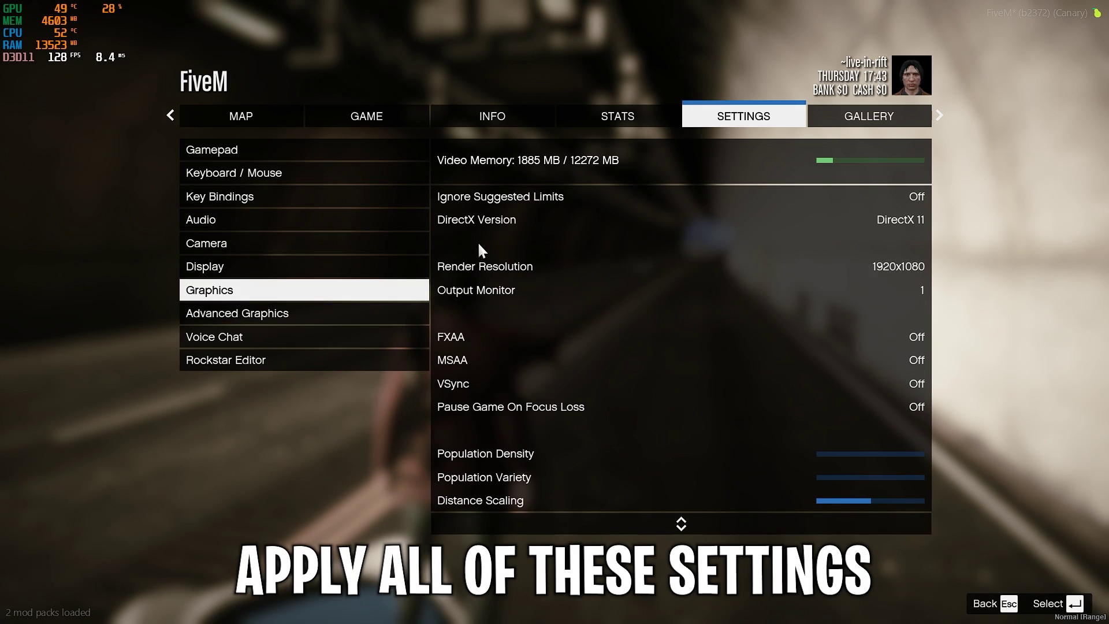
- Review the Graphics settings from Render Resolution, FXAA, MSAA and VSync through the texture, shadow, reflection, water, particle and grass quality options
click(479, 265)
click(489, 290)
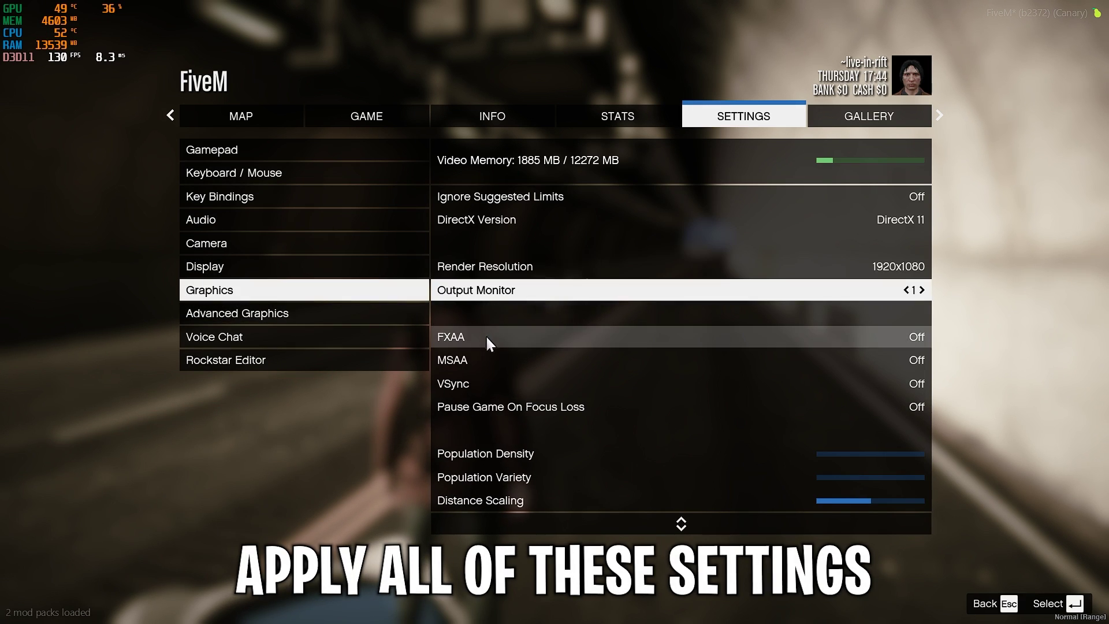
click(583, 339)
click(882, 364)
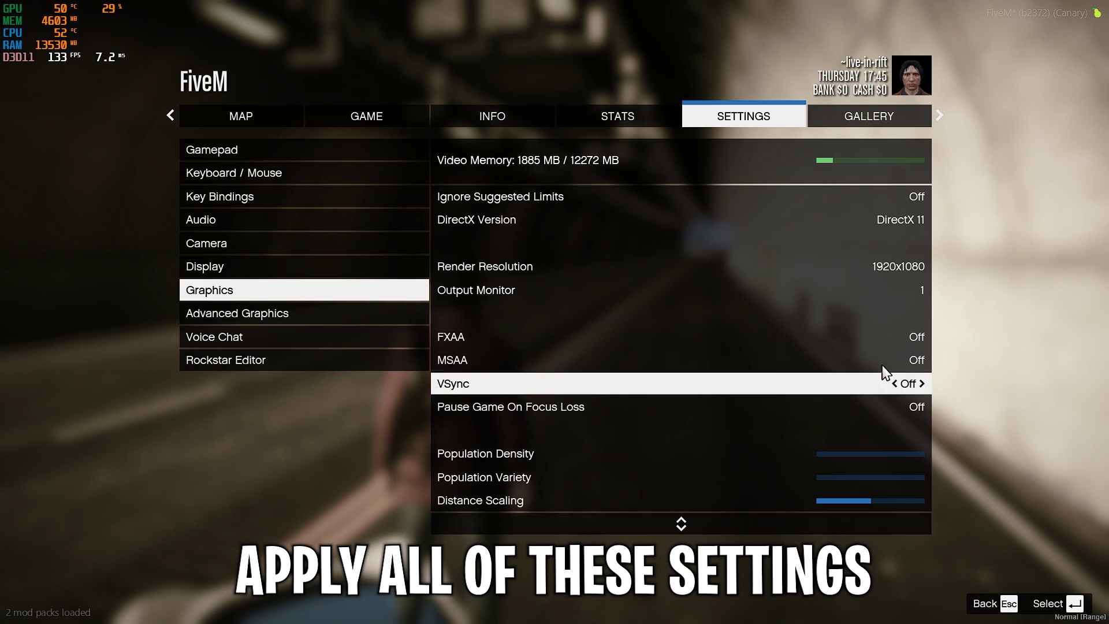
scroll(883, 437, down, 3)
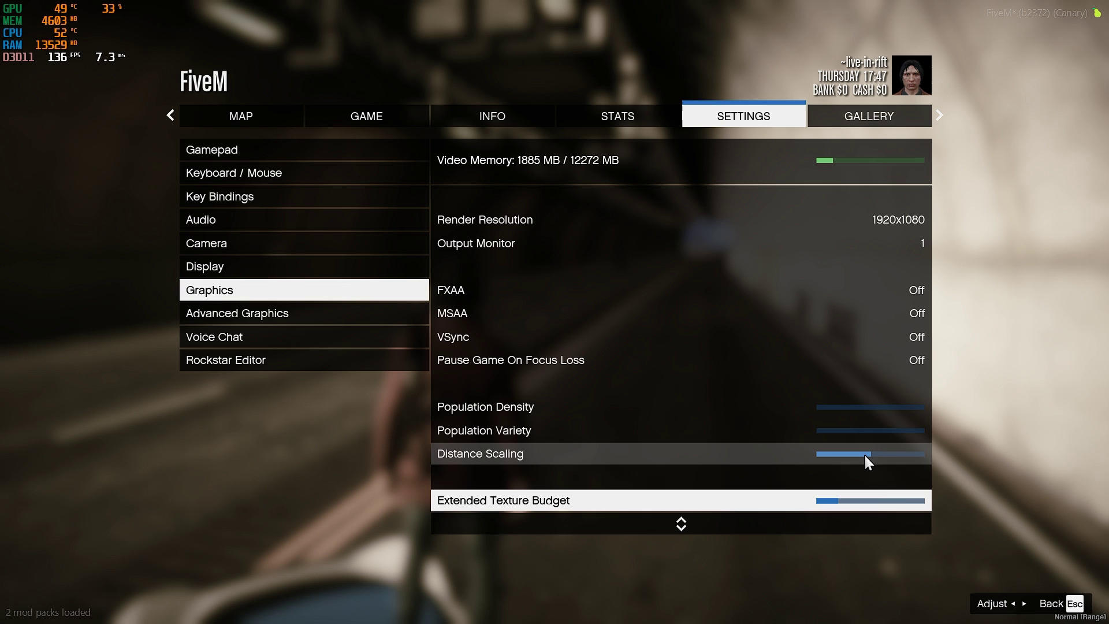
scroll(864, 453, down, 1)
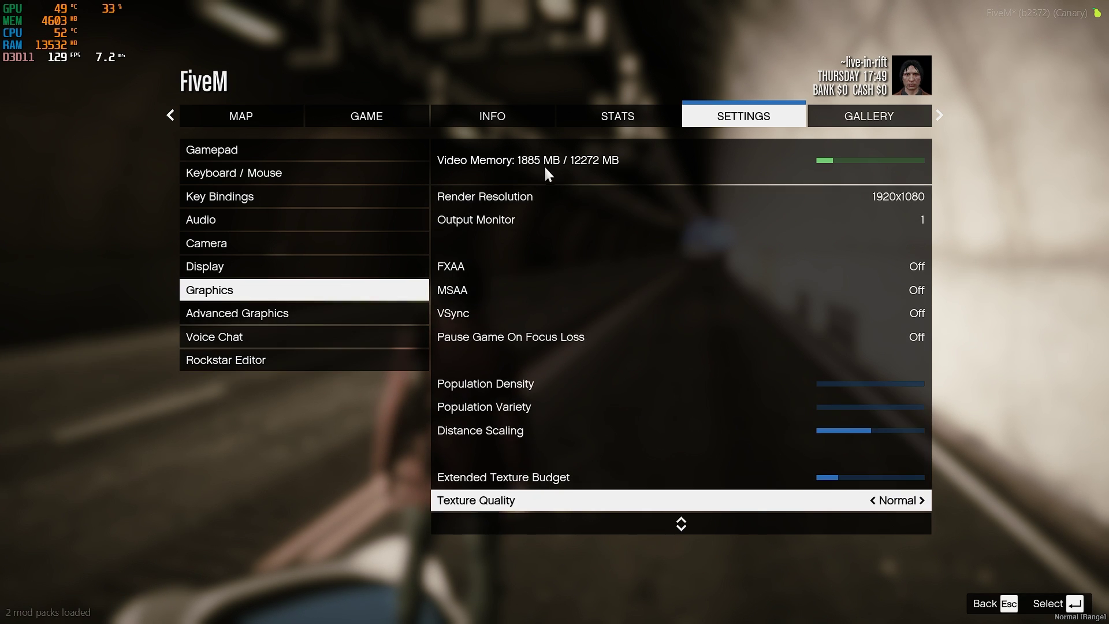
scroll(757, 434, down, 3)
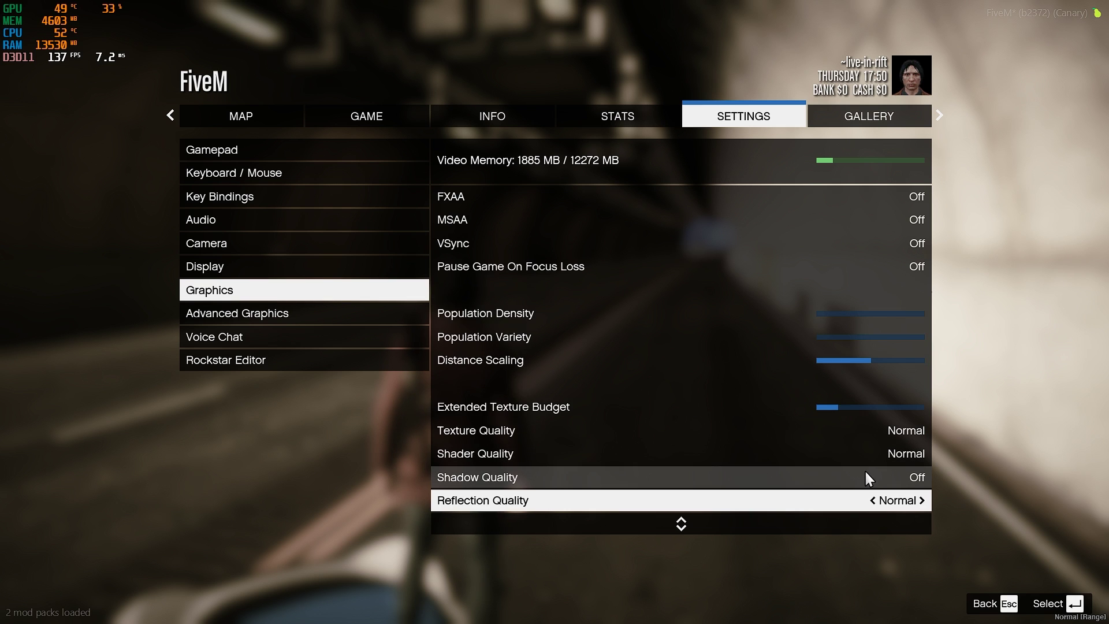
scroll(870, 479, down, 2)
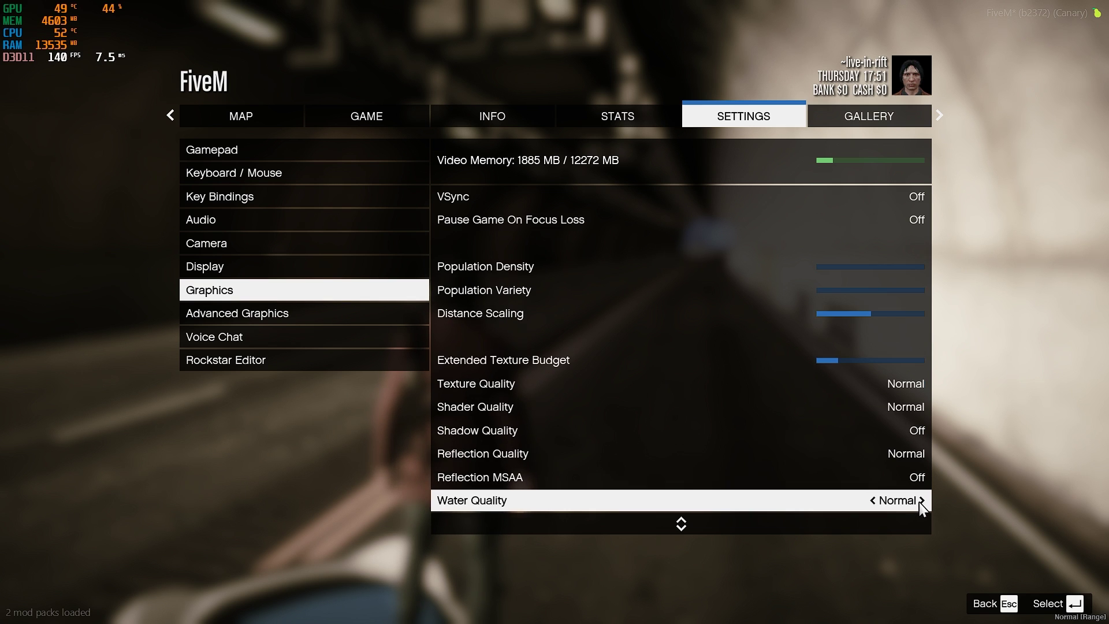
scroll(922, 509, down, 1)
scroll(922, 508, down, 2)
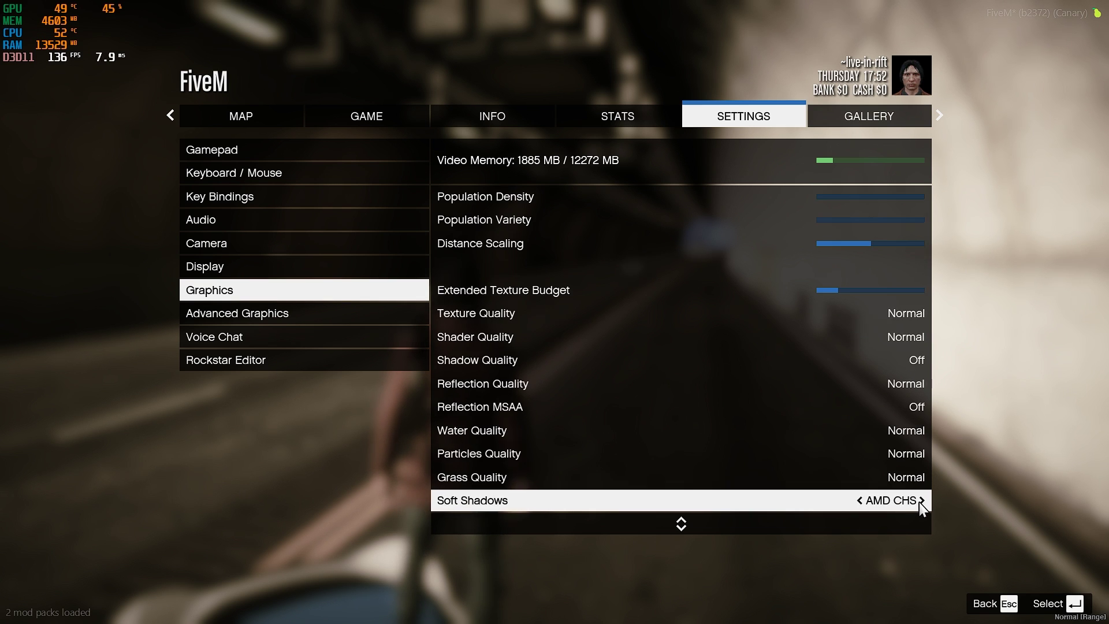
- Set Soft Shadows to AMD CHS and Anisotropic Filtering to X16, and check Ambient Occlusion and Tessellation in the Graphics settings
click(860, 500)
click(922, 500)
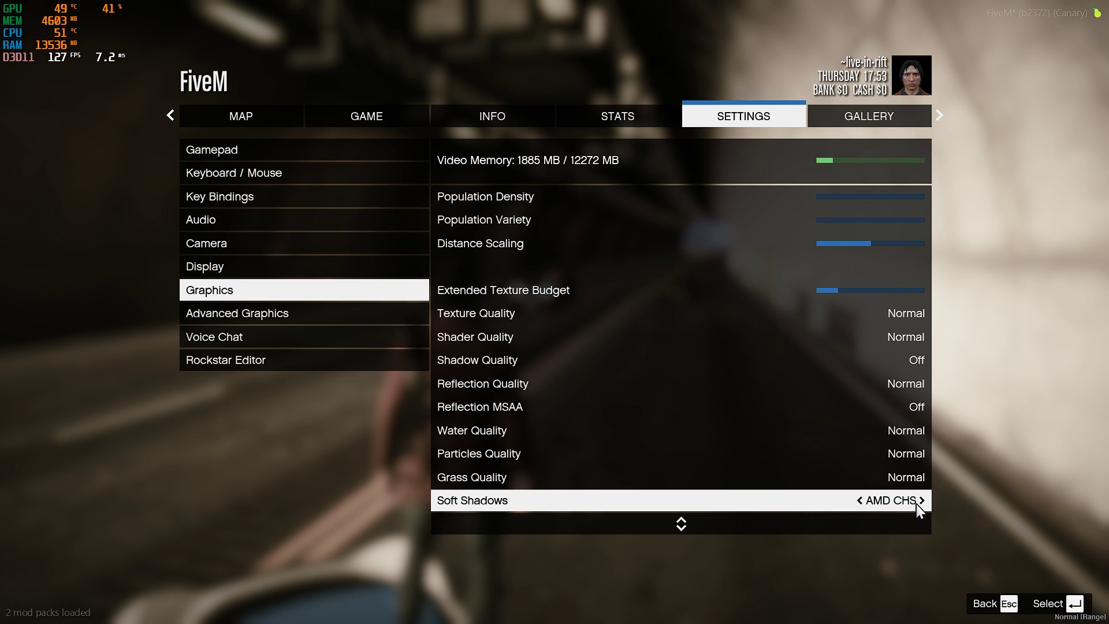
scroll(887, 510, down, 1)
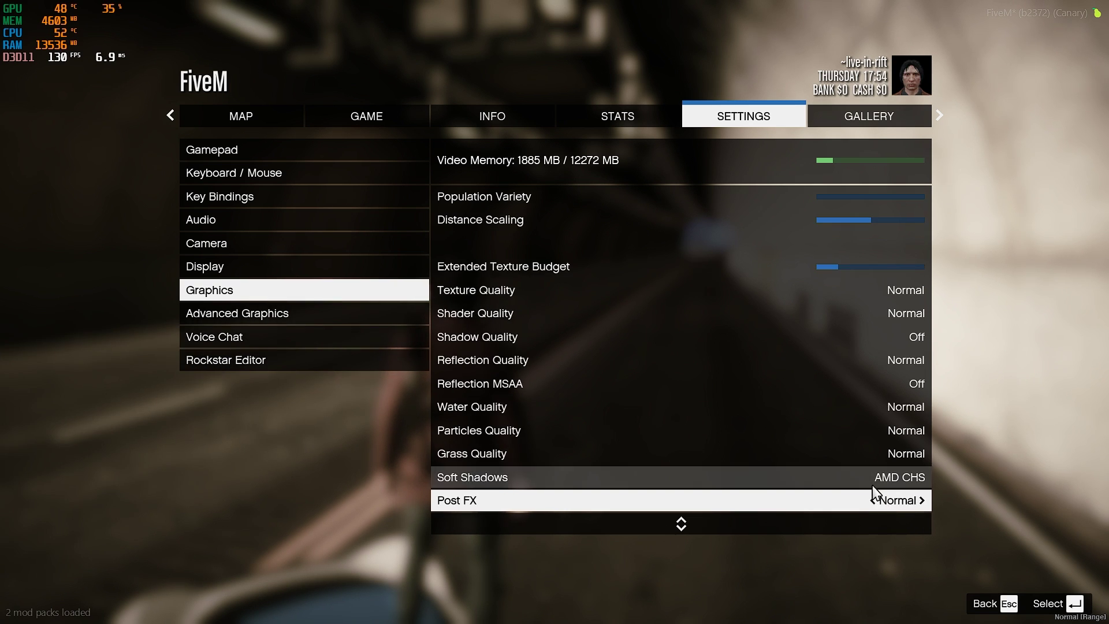
scroll(875, 500, down, 1)
click(894, 500)
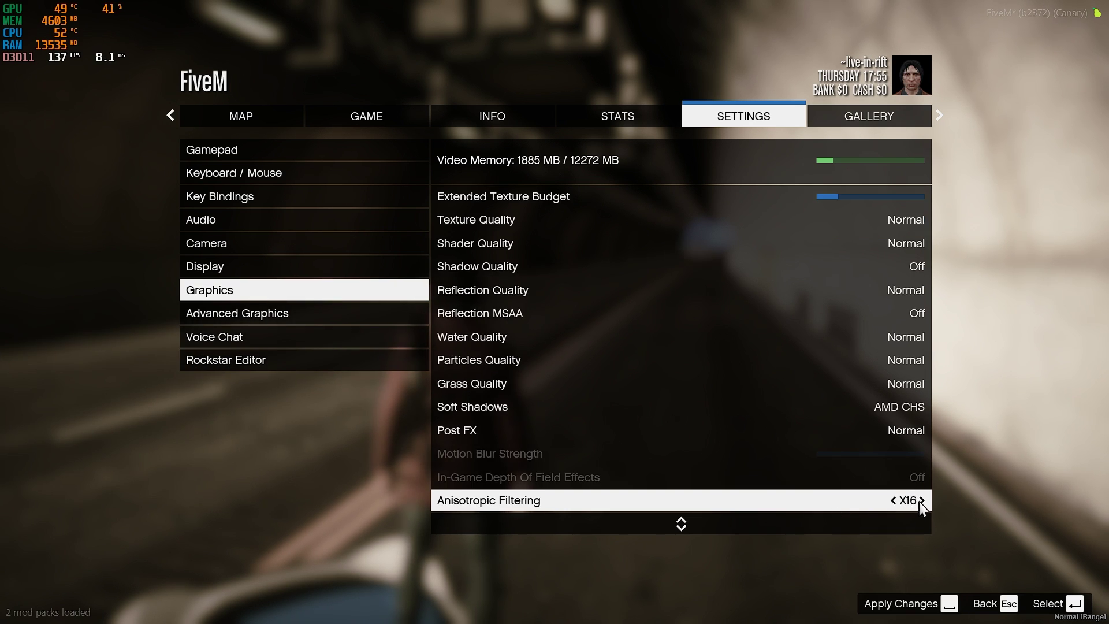
click(921, 500)
scroll(906, 506, down, 1)
scroll(883, 500, down, 1)
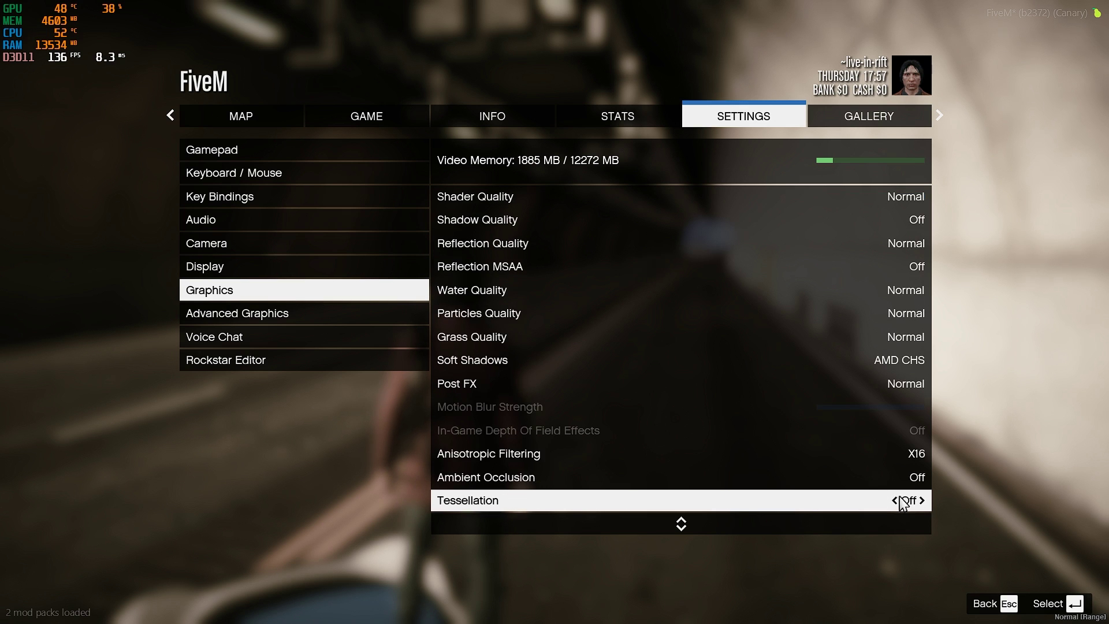
scroll(831, 497, down, 1)
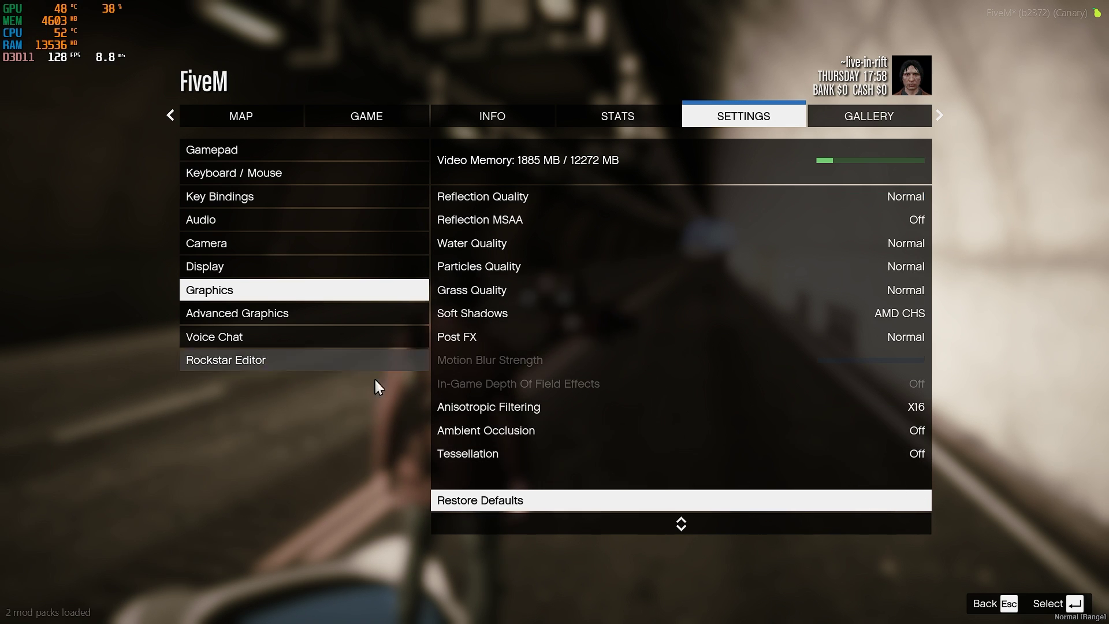
- Open the Advanced Graphics settings and keep Long Shadows, High Resolution Shadows and High Detail Streaming While Flying set to Off
click(284, 315)
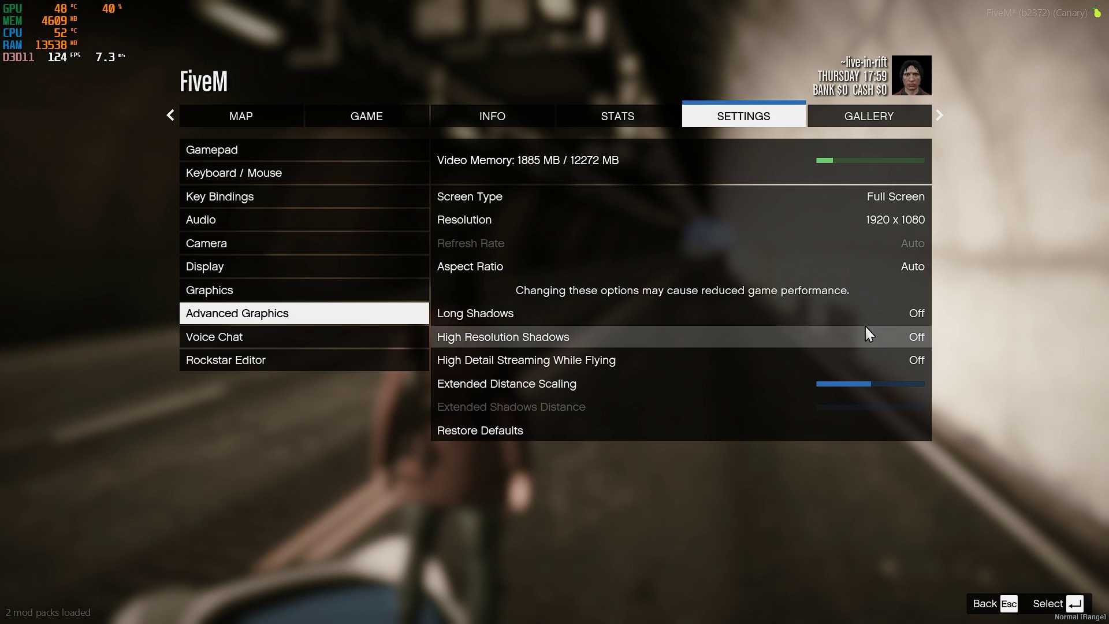
click(883, 320)
click(912, 341)
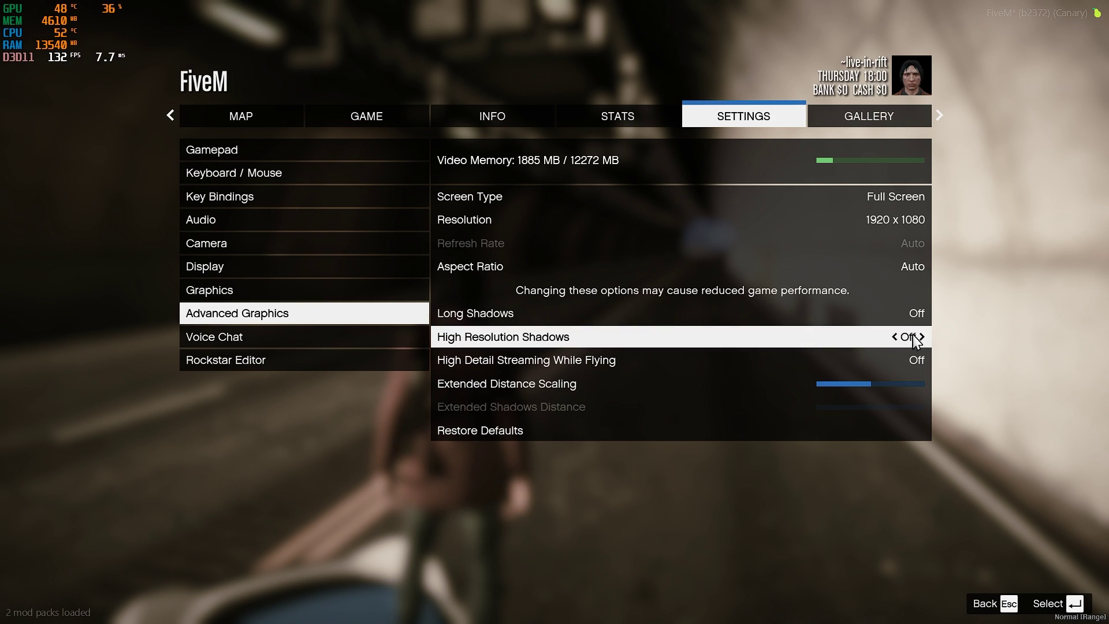
click(901, 361)
- Lower Extended Distance Scaling to about one tenth of its range and apply the changes
click(879, 383)
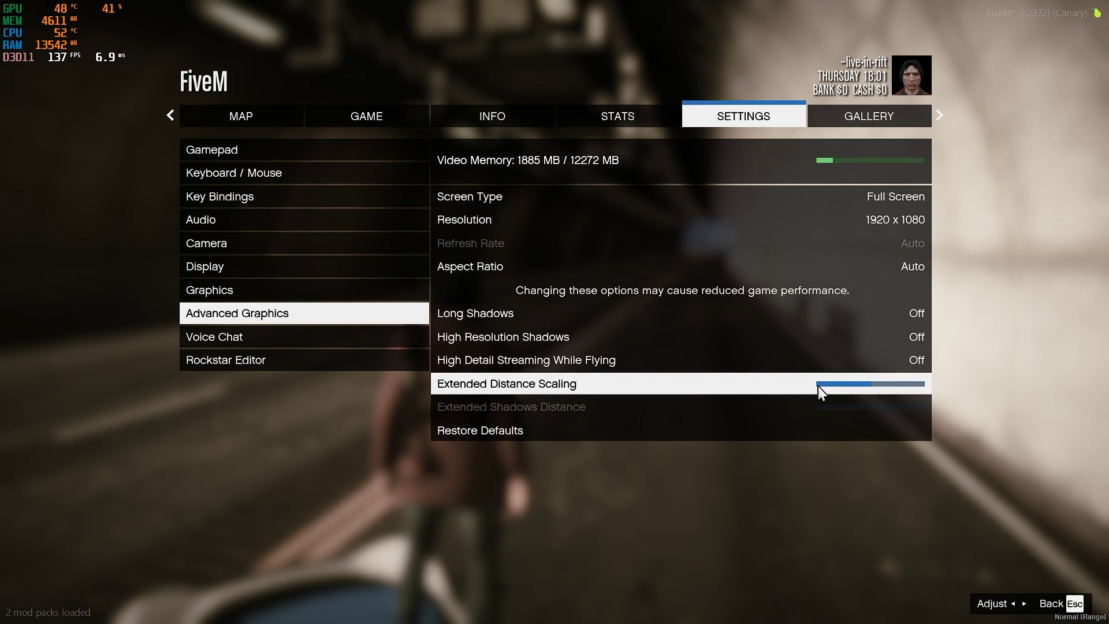
key(Left)
key(Left)
key(Left)
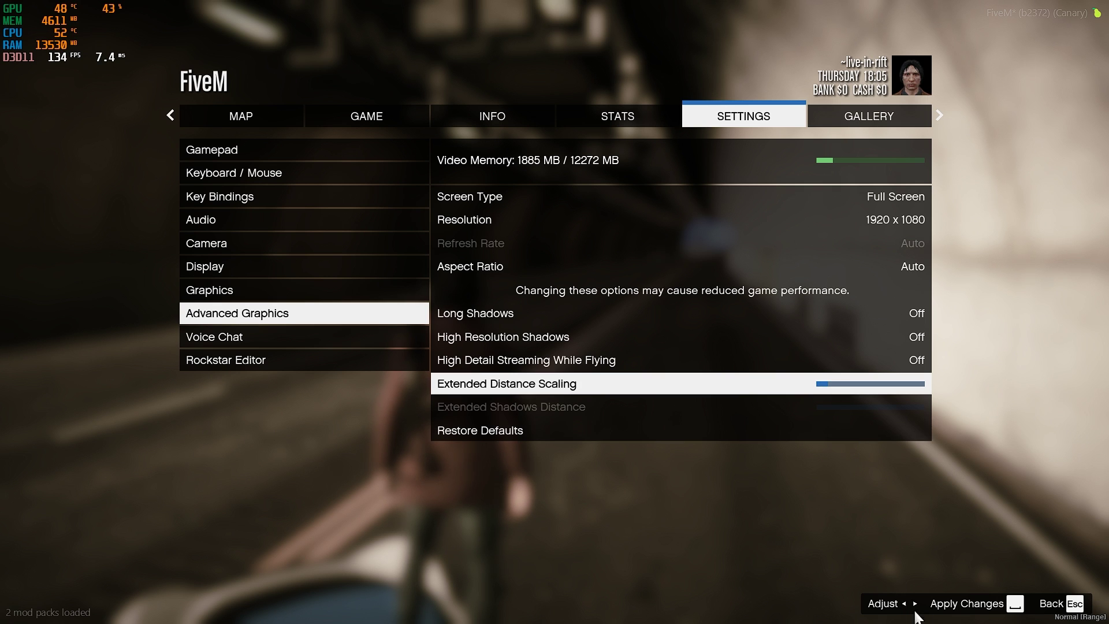
click(976, 604)
click(1046, 613)
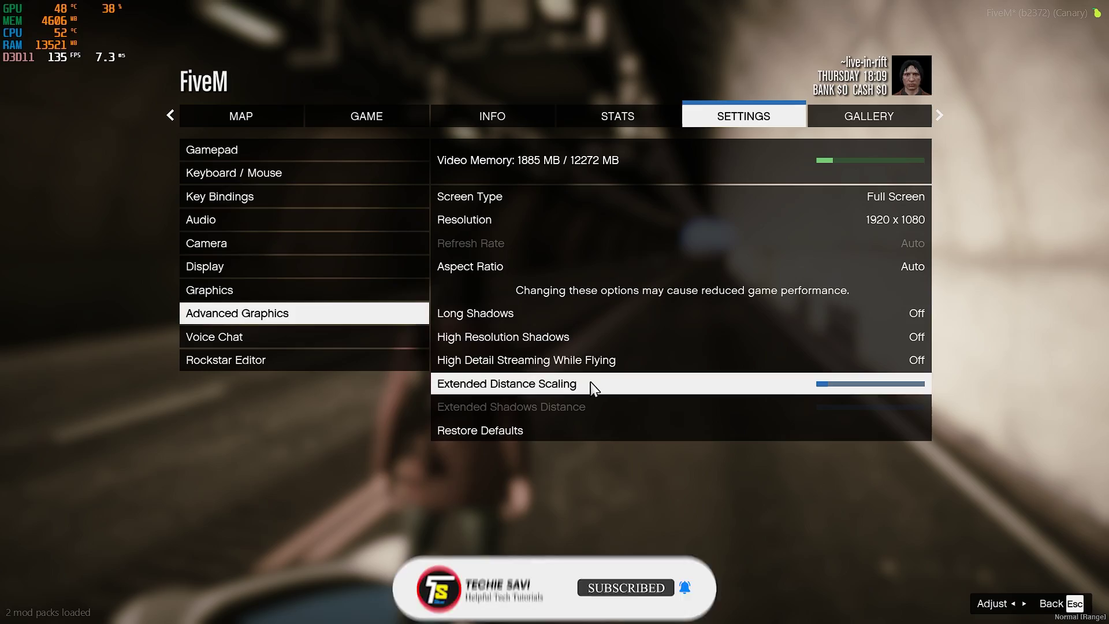
- Leave the Advanced Graphics settings and close the pause menu to return to the game
key(Escape)
key(Escape)
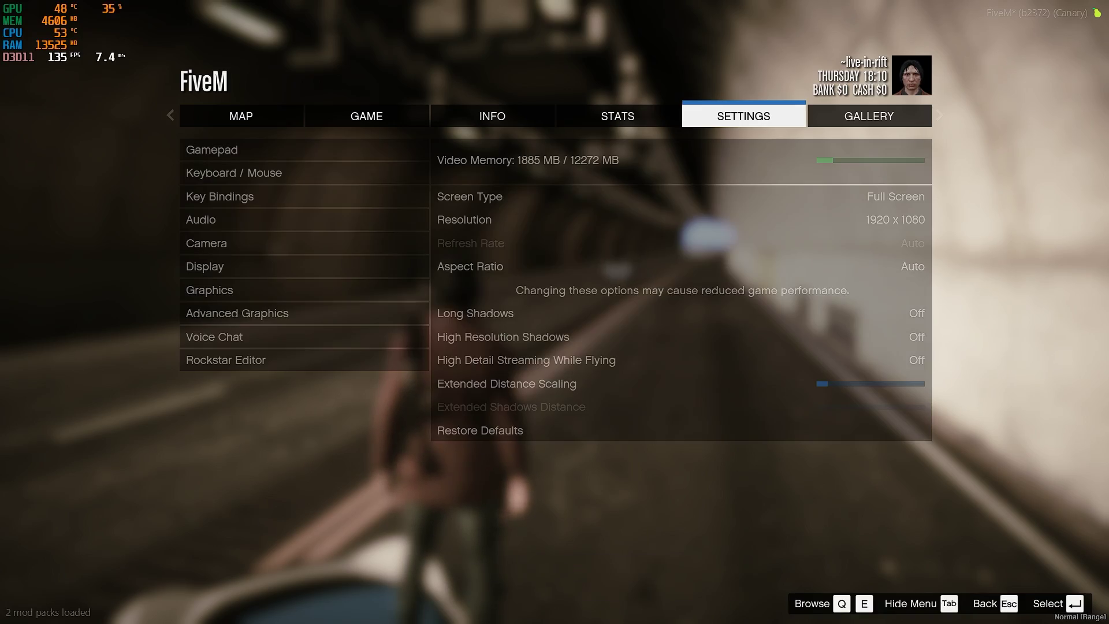
key(Escape)
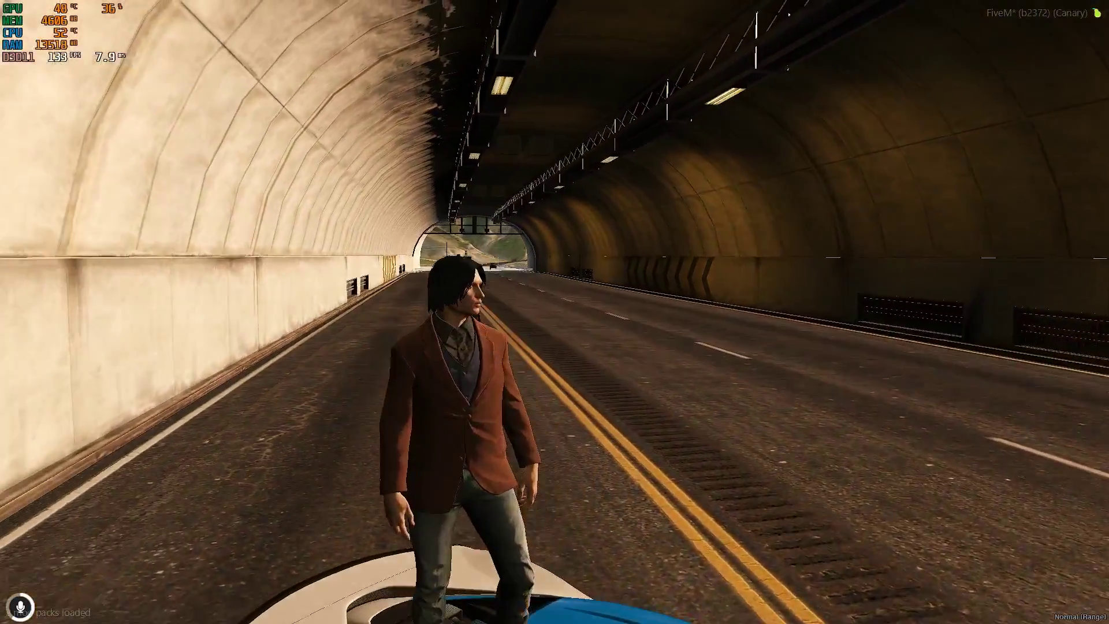
key(w)
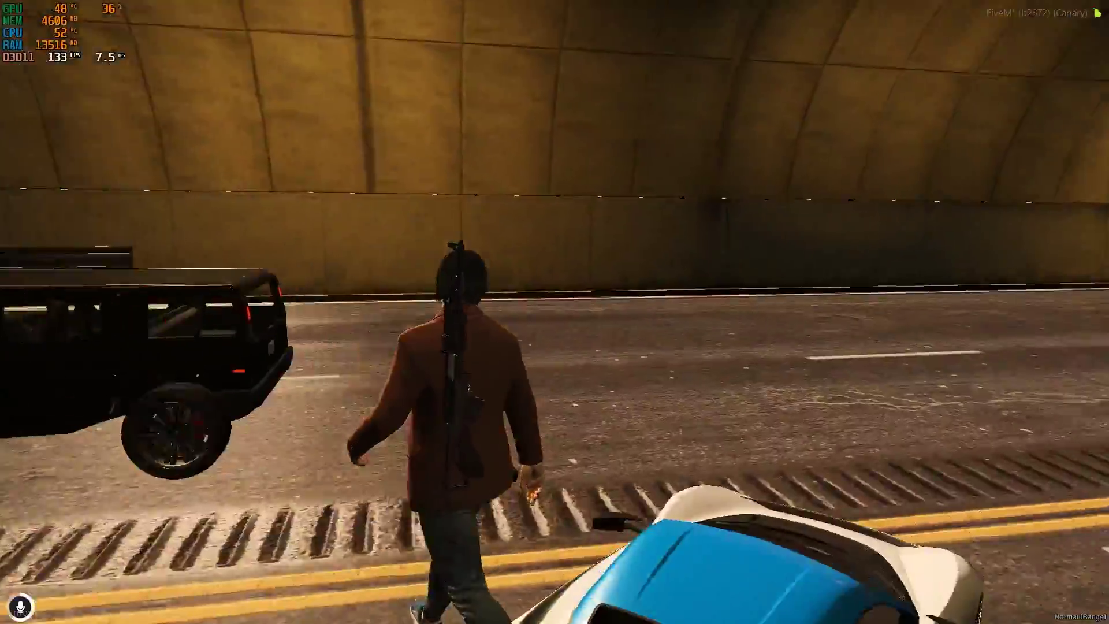
key(f)
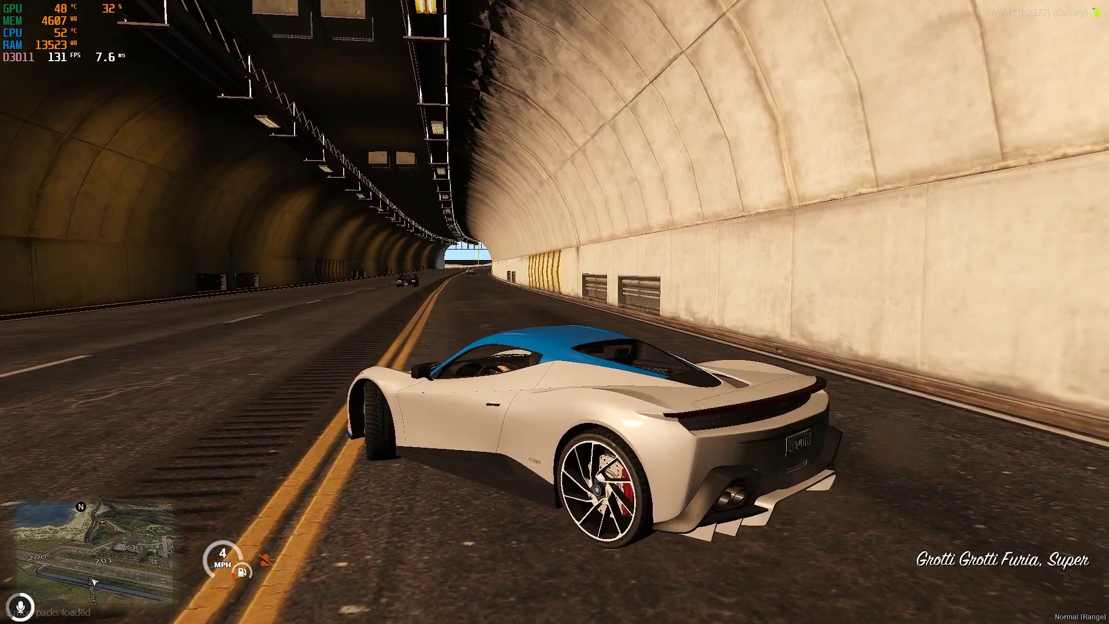
key(w)
key(d)
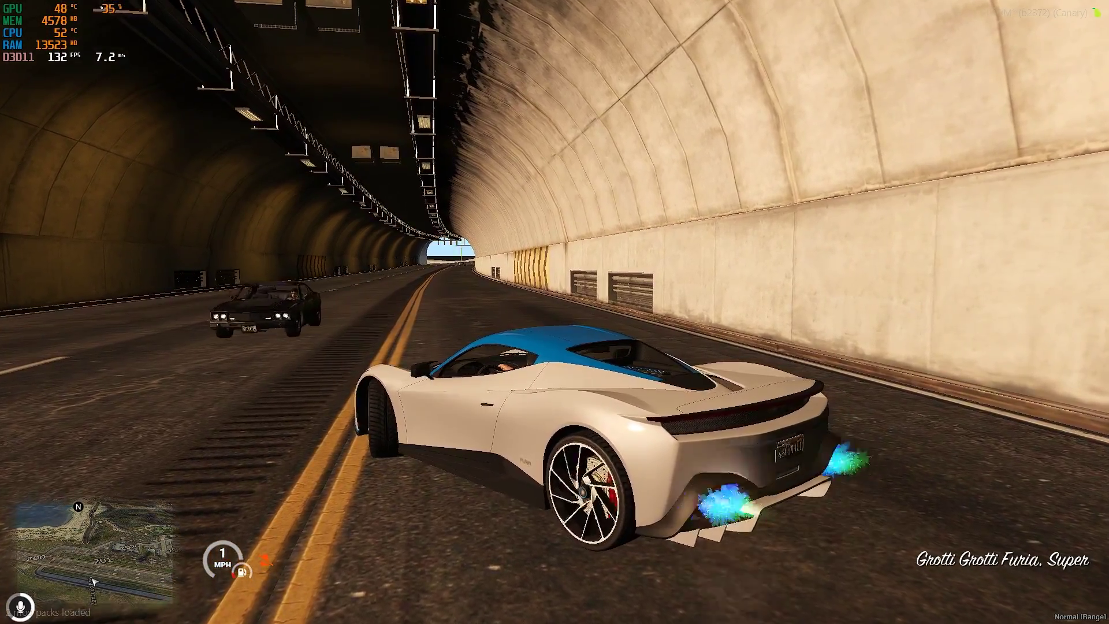
key(w)
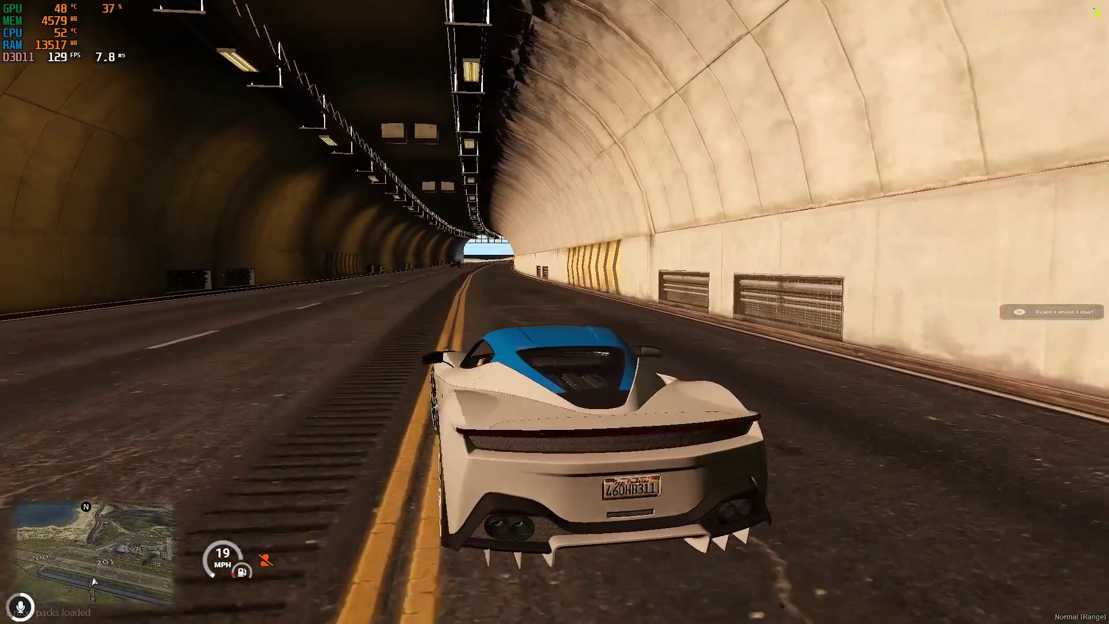